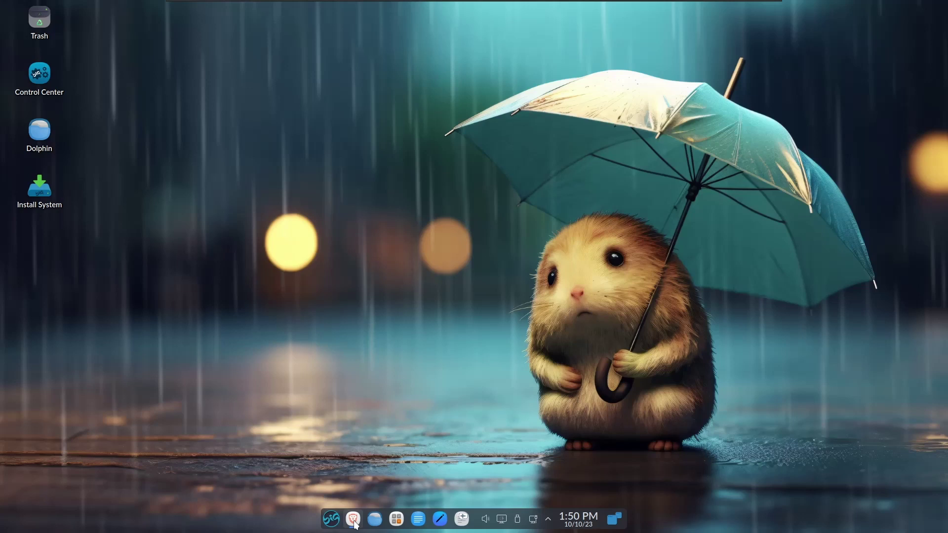
# - Launch Brave from the dock, opening the biglinux.com.br home page
pyautogui.click(353, 520)
# - Bring up Brave and scroll biglinux.com.br down to the Free! and Always updated! sections
pyautogui.click(352, 518)
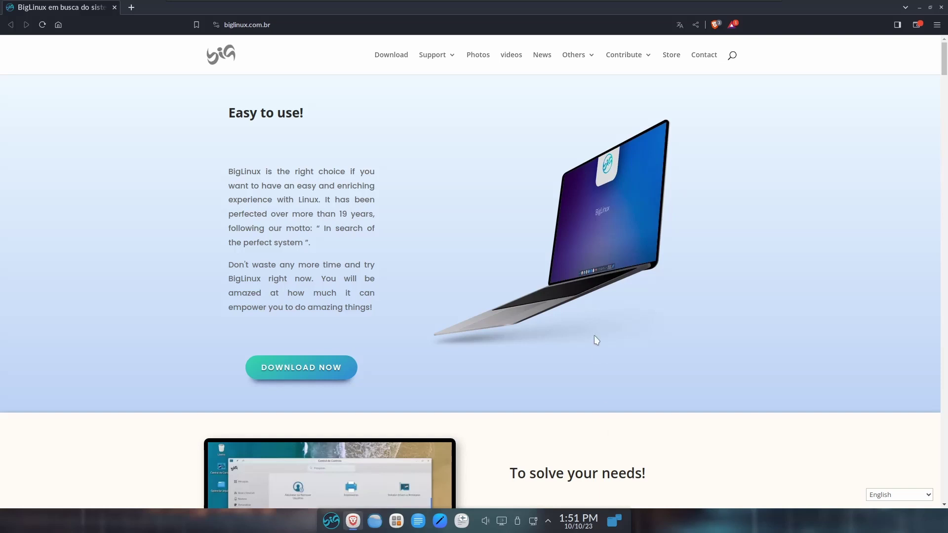
pyautogui.scroll(-10, 595, 338)
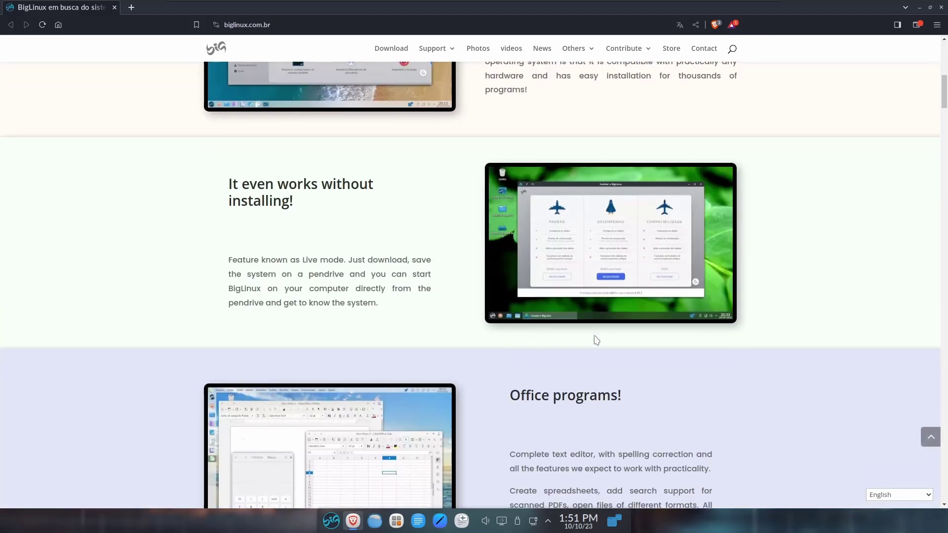
pyautogui.scroll(-1, 596, 341)
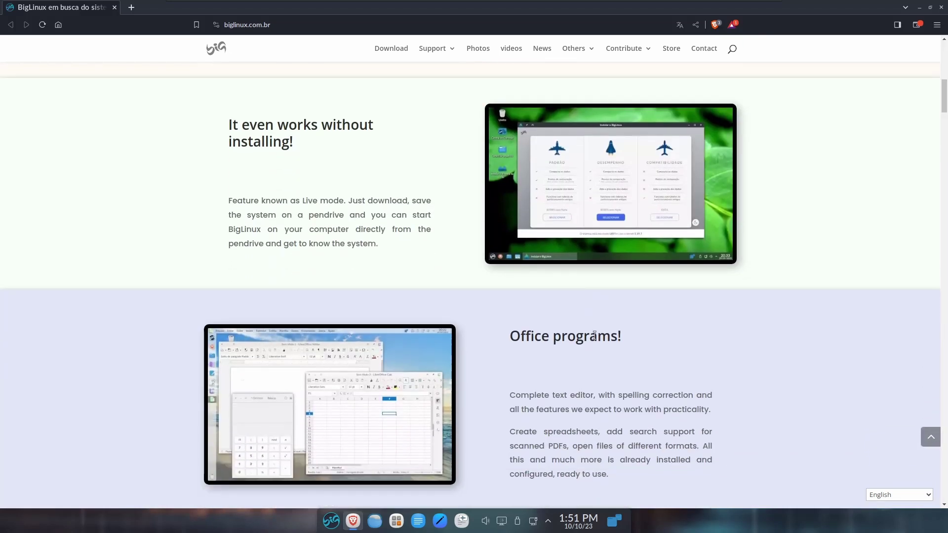
pyautogui.scroll(-5, 595, 336)
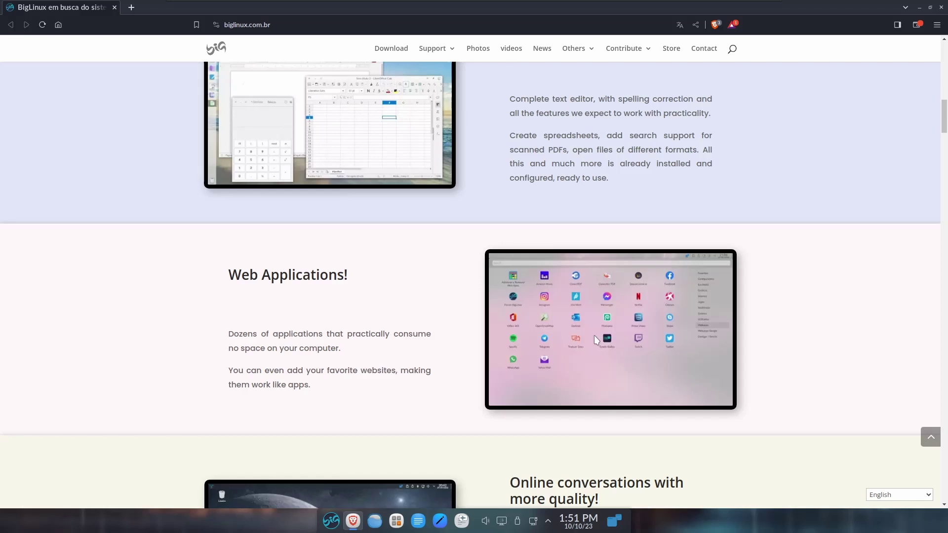
pyautogui.scroll(-5, 594, 336)
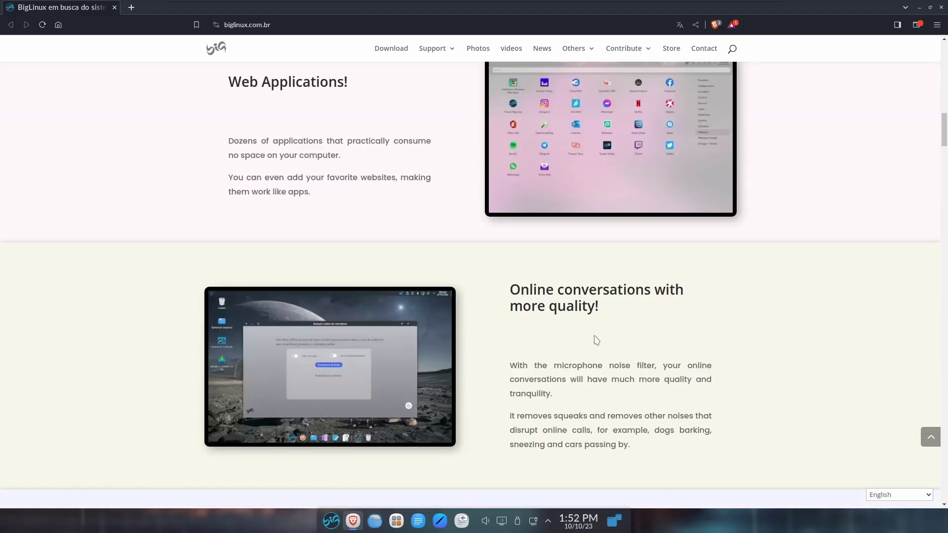
pyautogui.scroll(-1, 594, 336)
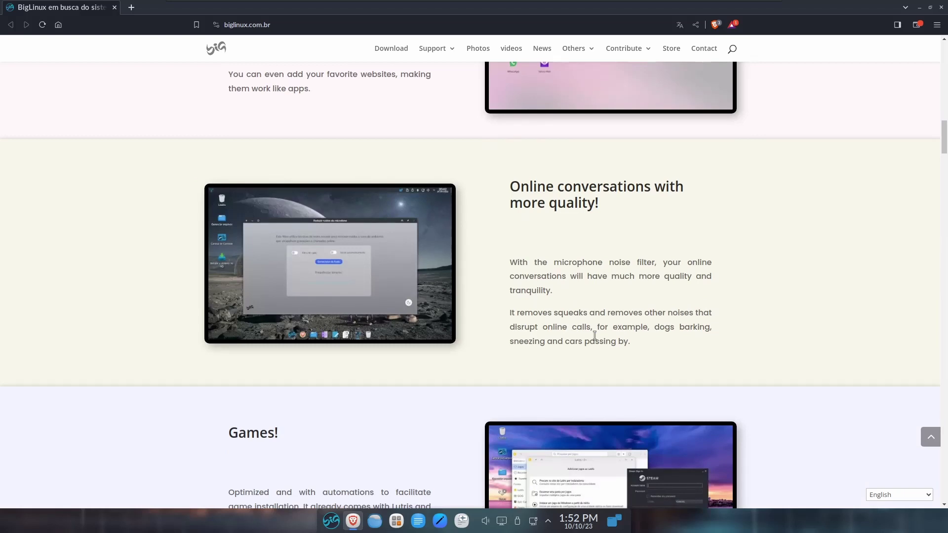
pyautogui.scroll(-3, 595, 335)
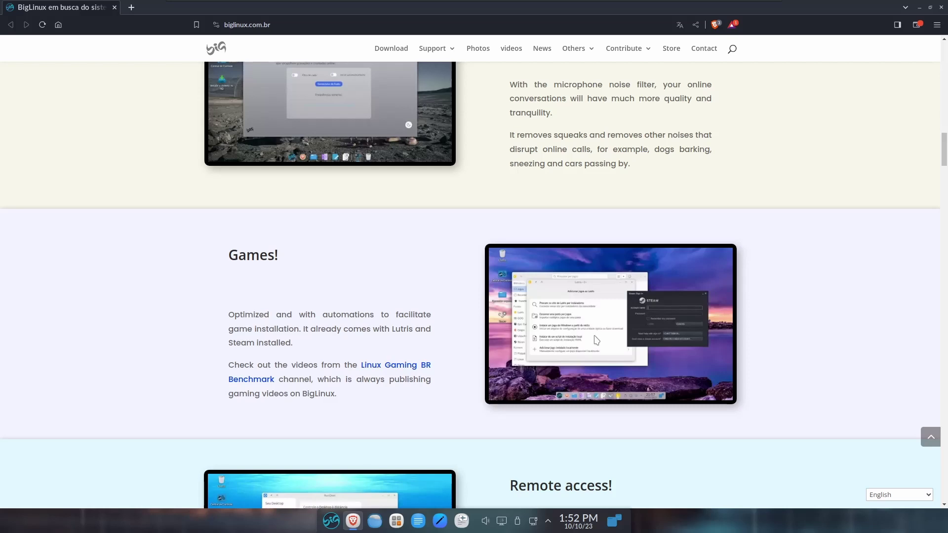
pyautogui.scroll(-6, 596, 340)
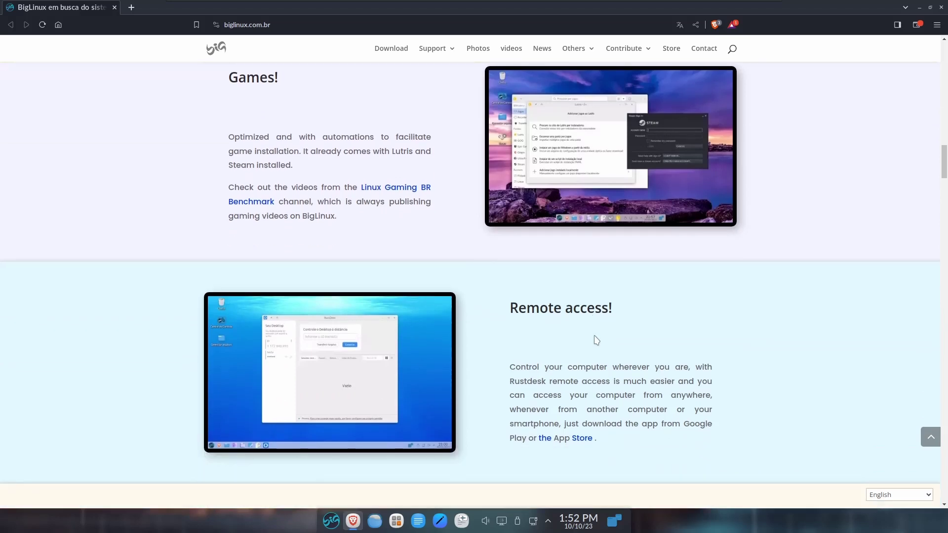
pyautogui.scroll(-6, 596, 340)
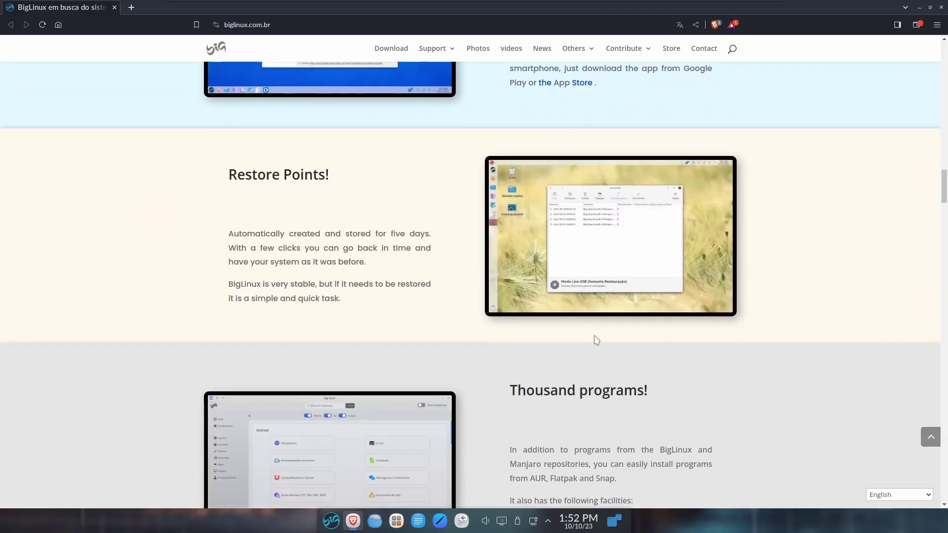
pyautogui.scroll(-6, 595, 340)
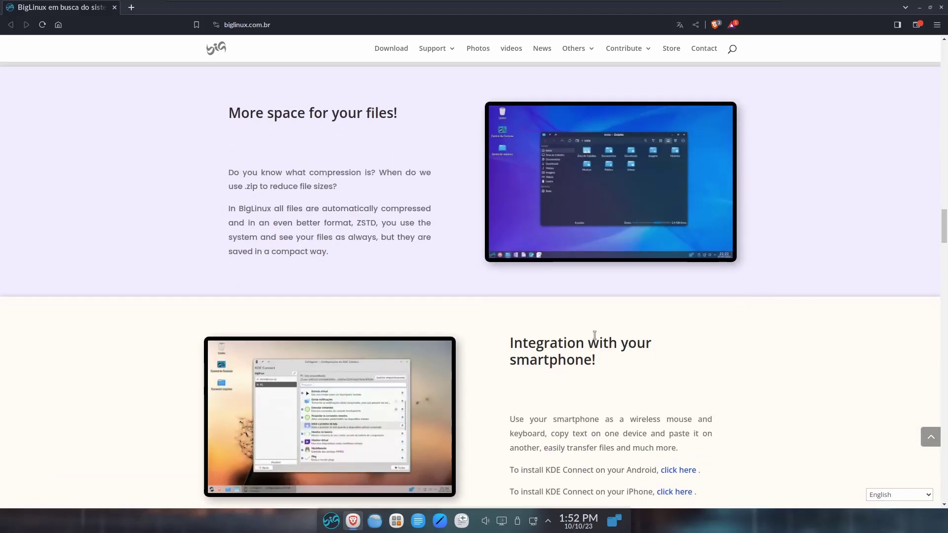
pyautogui.scroll(-6, 596, 338)
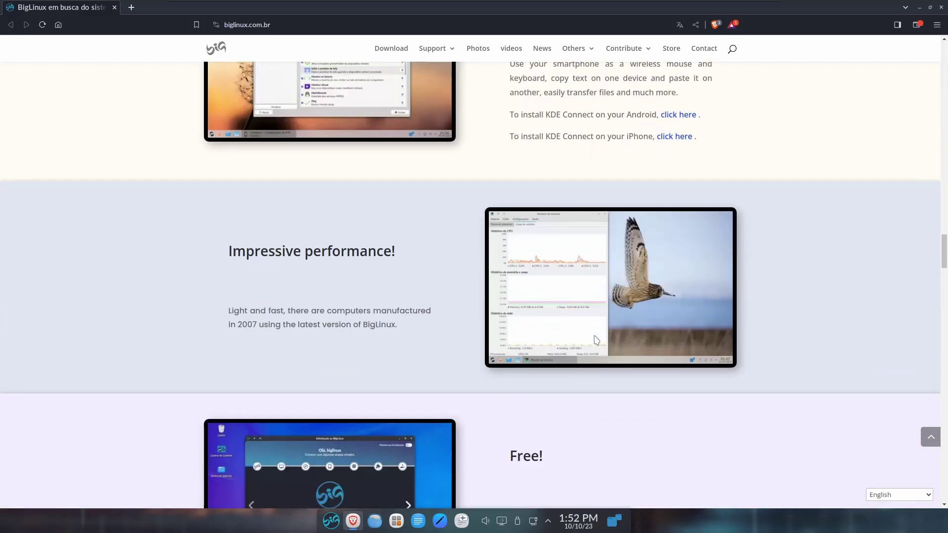
pyautogui.scroll(-4, 597, 340)
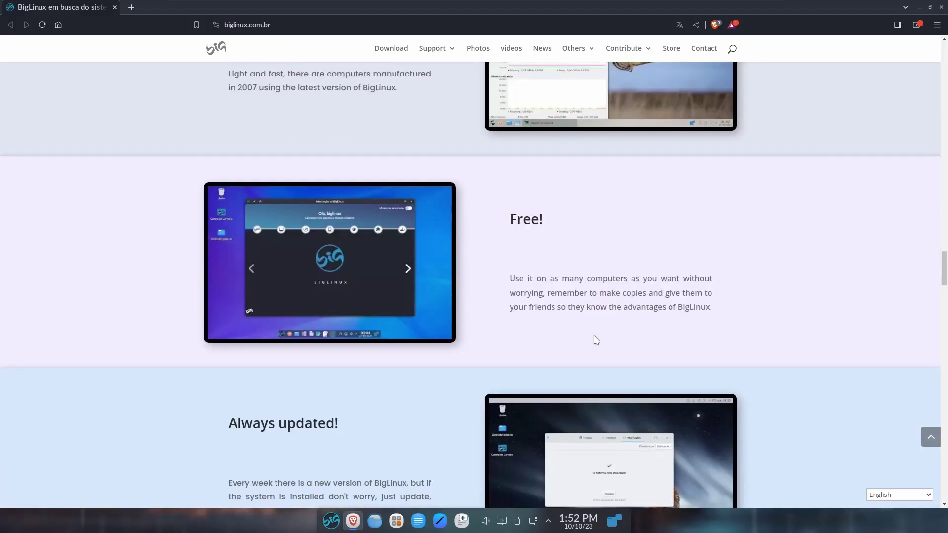
# - Scroll the BigLinux home page further down to the Supporters section
pyautogui.scroll(-8, 596, 340)
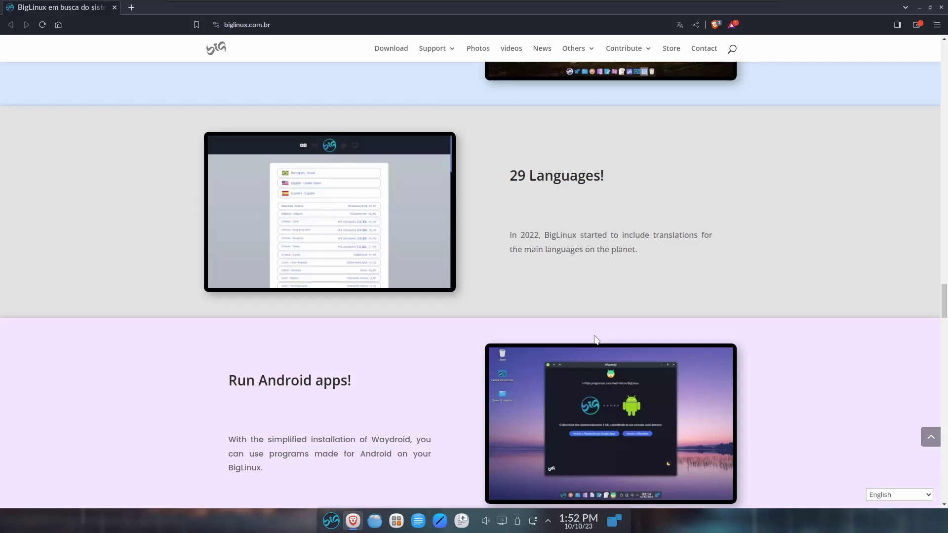
pyautogui.scroll(-2, 596, 339)
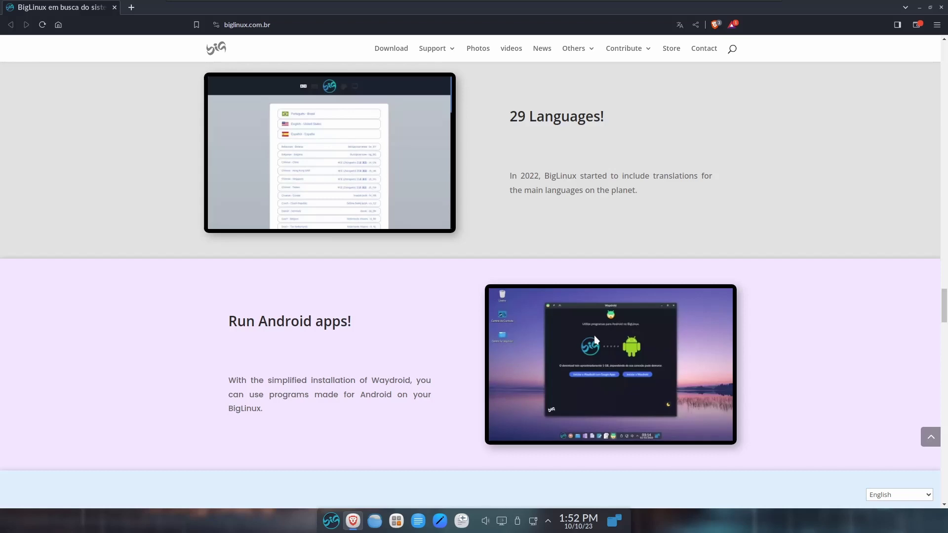
pyautogui.scroll(-5, 594, 336)
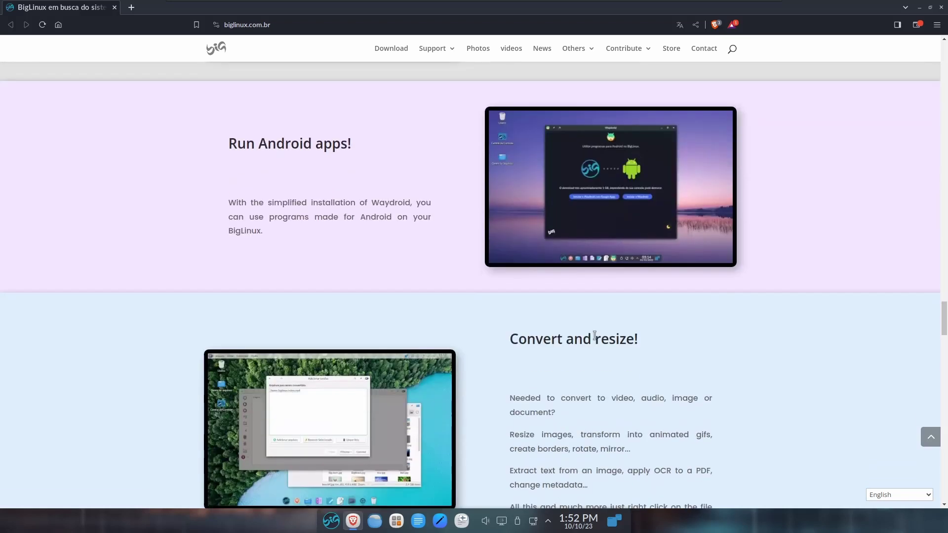
pyautogui.scroll(-6, 595, 340)
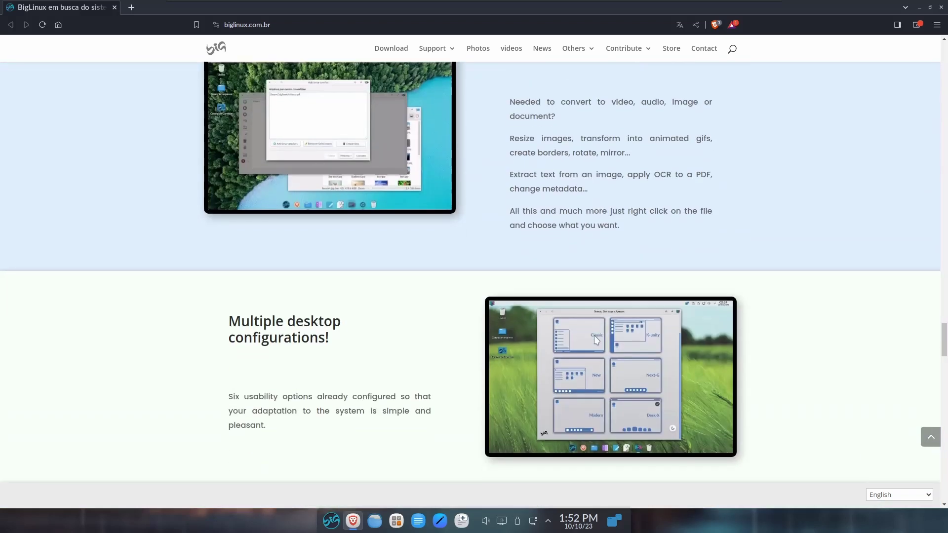
pyautogui.scroll(-2, 596, 340)
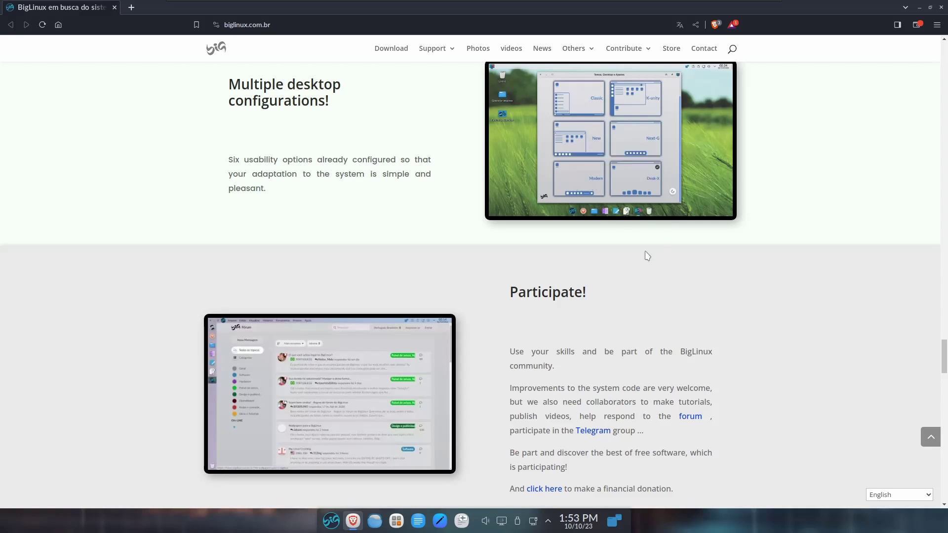
pyautogui.scroll(-1, 594, 257)
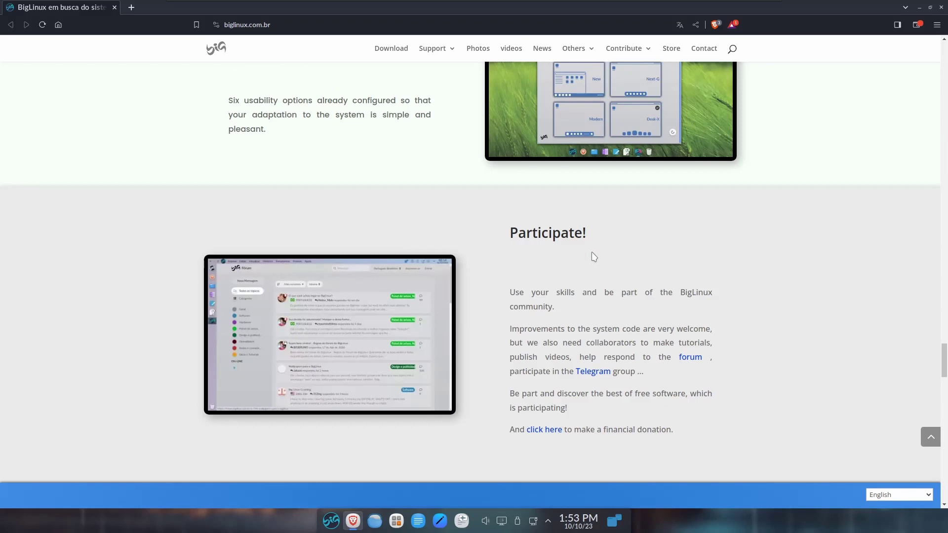
pyautogui.scroll(-5, 593, 256)
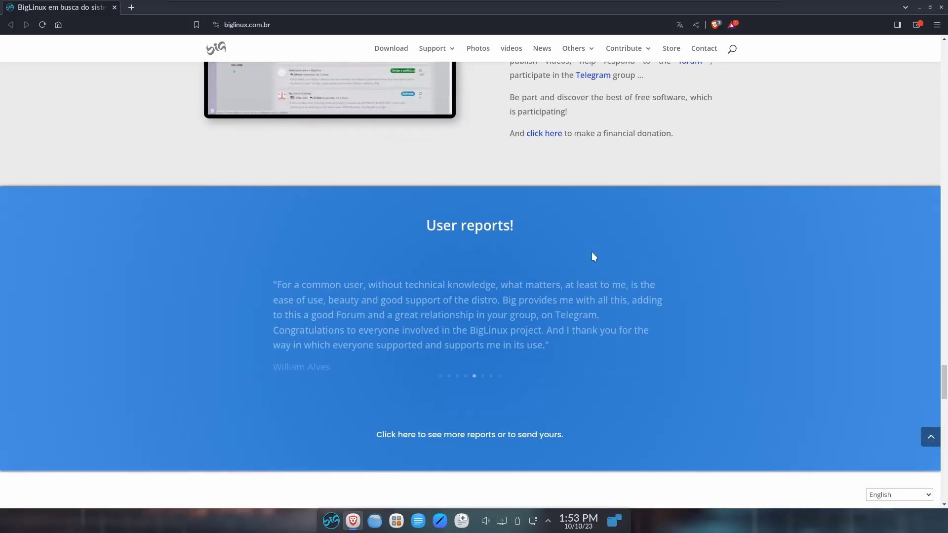
pyautogui.scroll(-5, 594, 257)
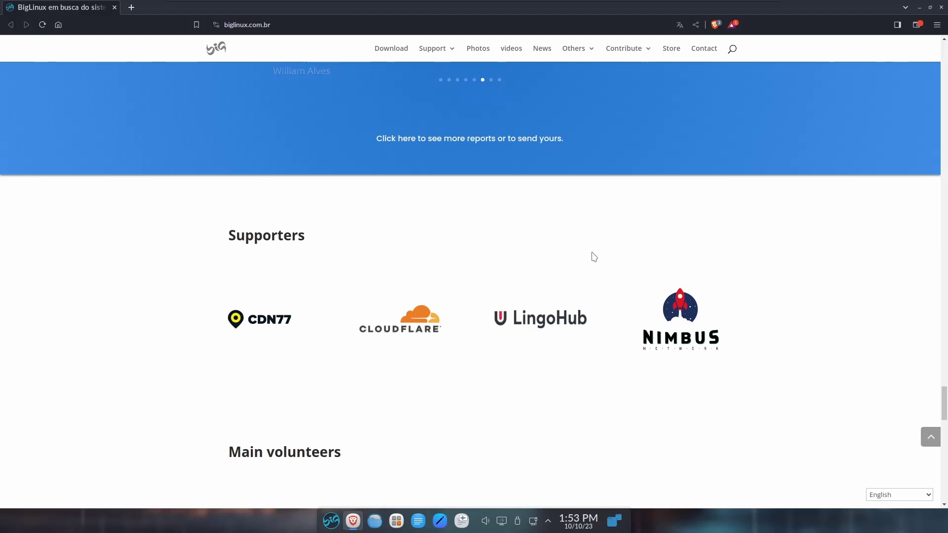
pyautogui.scroll(-6, 593, 257)
# - Scroll back up to the Easy to use! section at the top of the page
pyautogui.scroll(8, 593, 257)
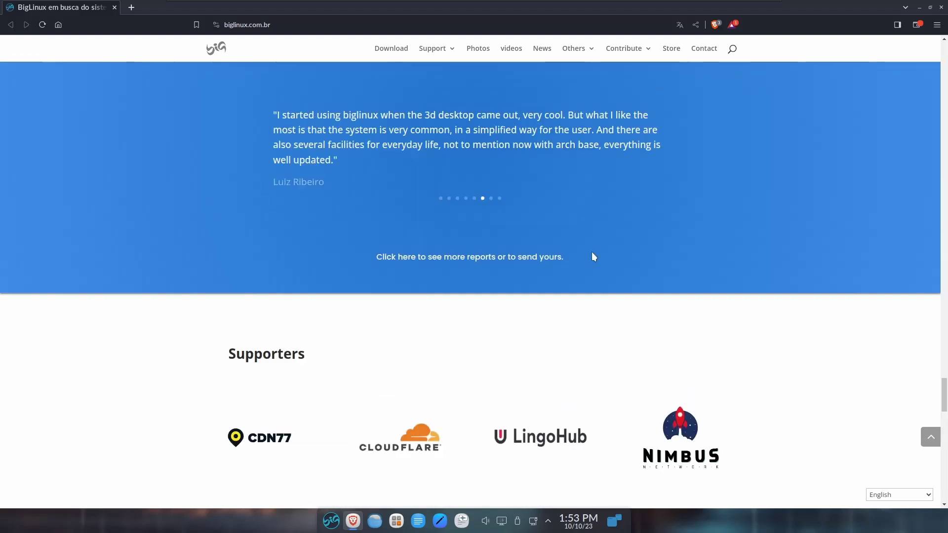
pyautogui.scroll(20, 594, 257)
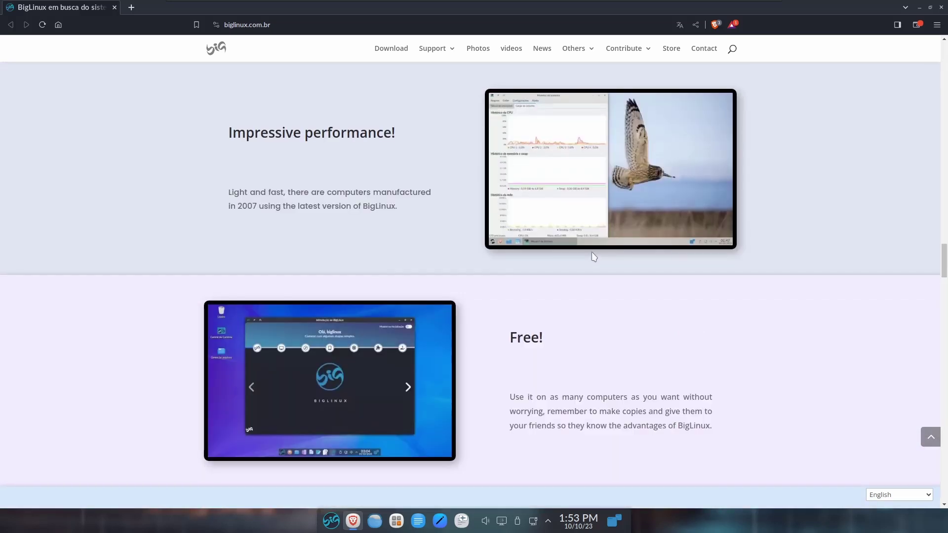
pyautogui.scroll(20, 594, 256)
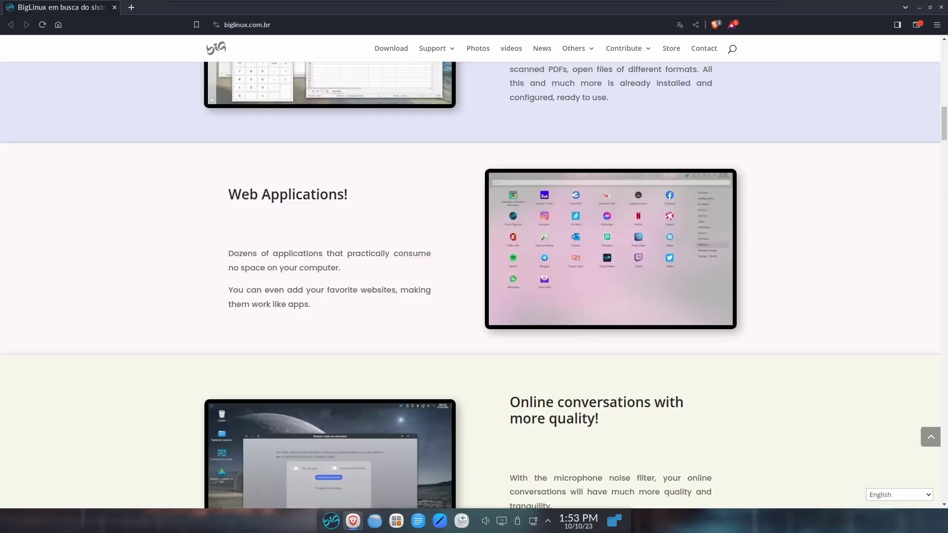
pyautogui.scroll(15, 594, 256)
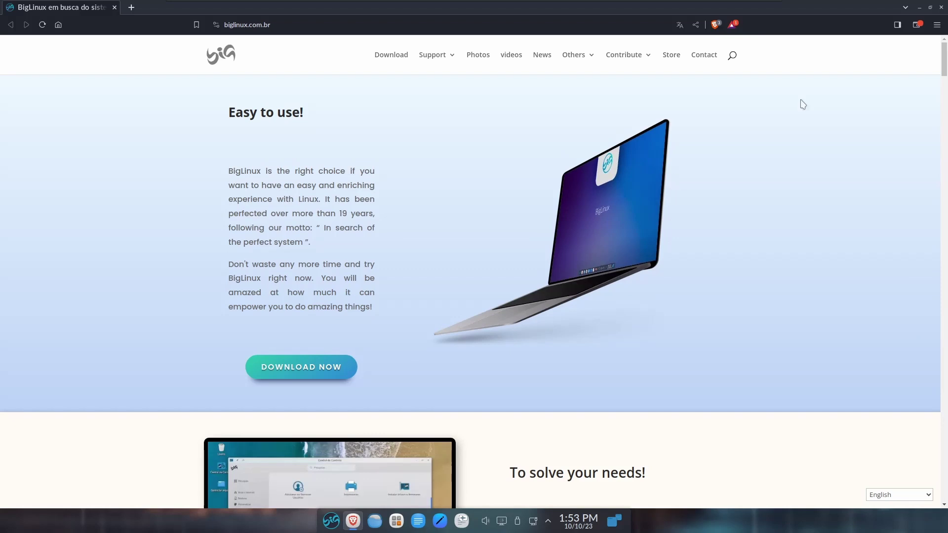
# - Close Brave and open the desktop and wallpaper settings from the desktop context menu
pyautogui.click(940, 8)
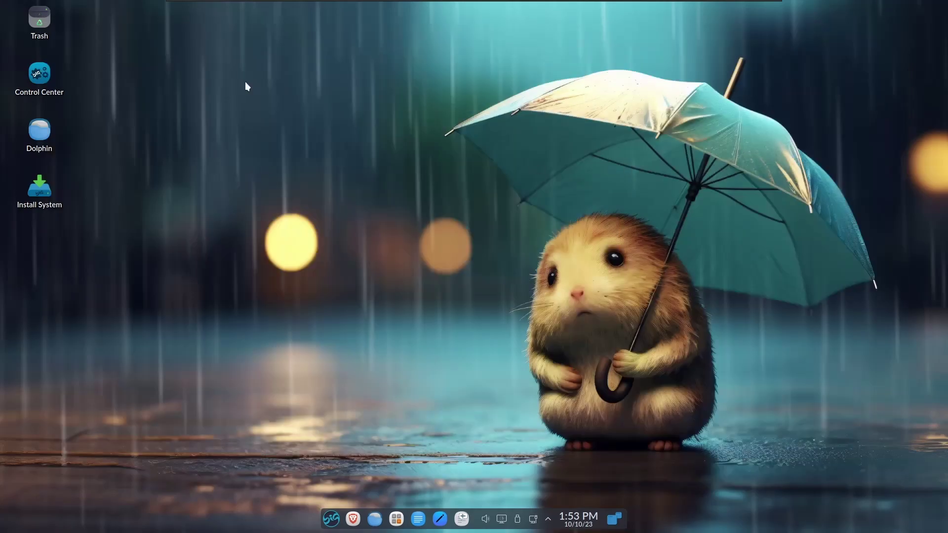
pyautogui.rightClick(234, 238)
pyautogui.click(307, 243)
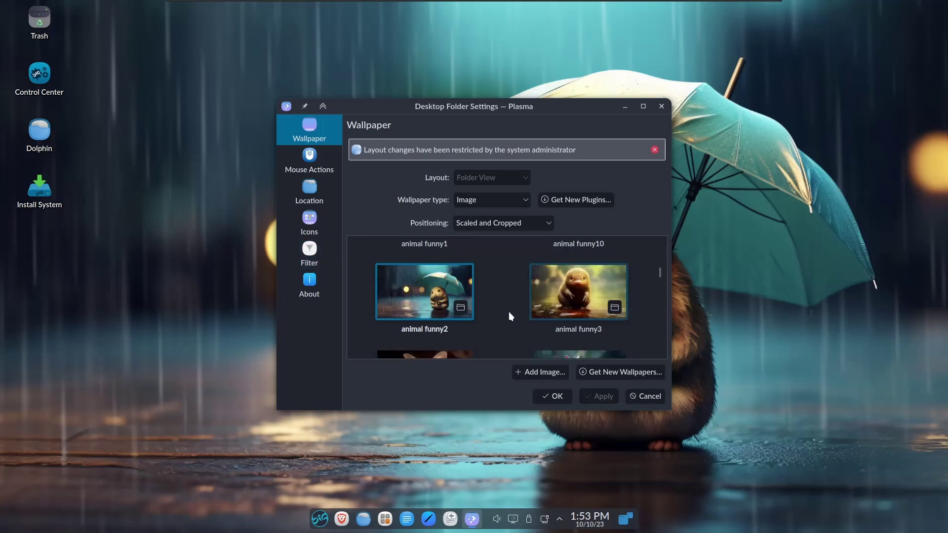
# - Select the animal funny8 kitten-on-stage image as the wallpaper
pyautogui.scroll(1, 509, 312)
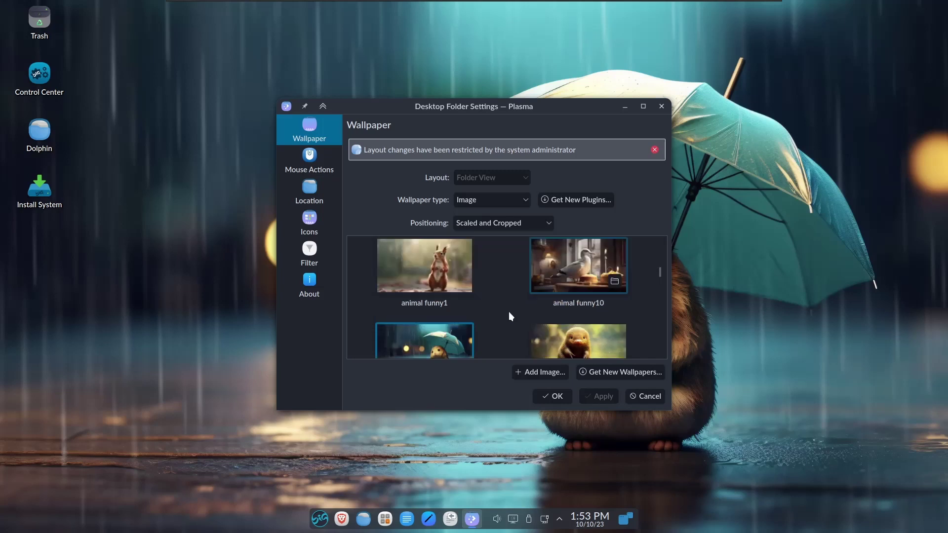
pyautogui.scroll(1, 508, 316)
pyautogui.scroll(-1, 508, 316)
pyautogui.scroll(1, 510, 316)
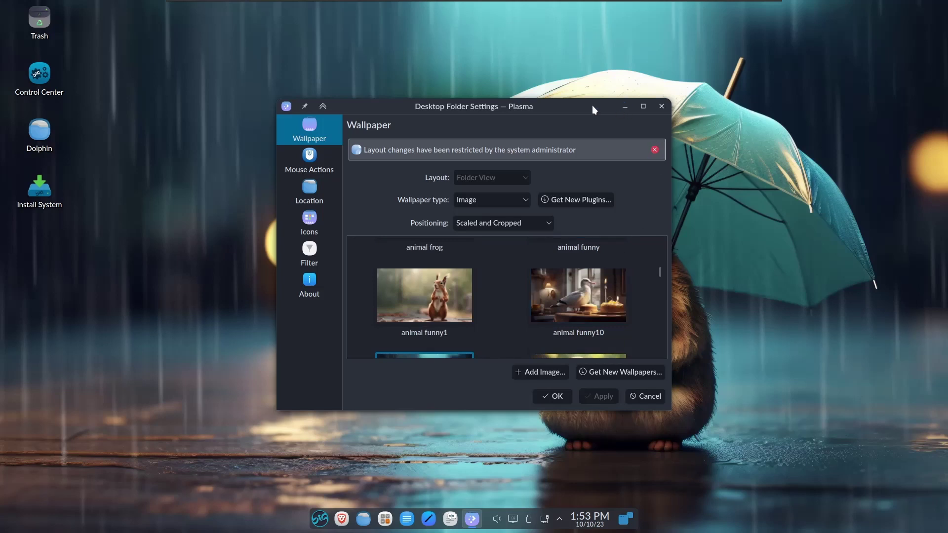
pyautogui.moveTo(593, 105); pyautogui.dragTo(568, 82)
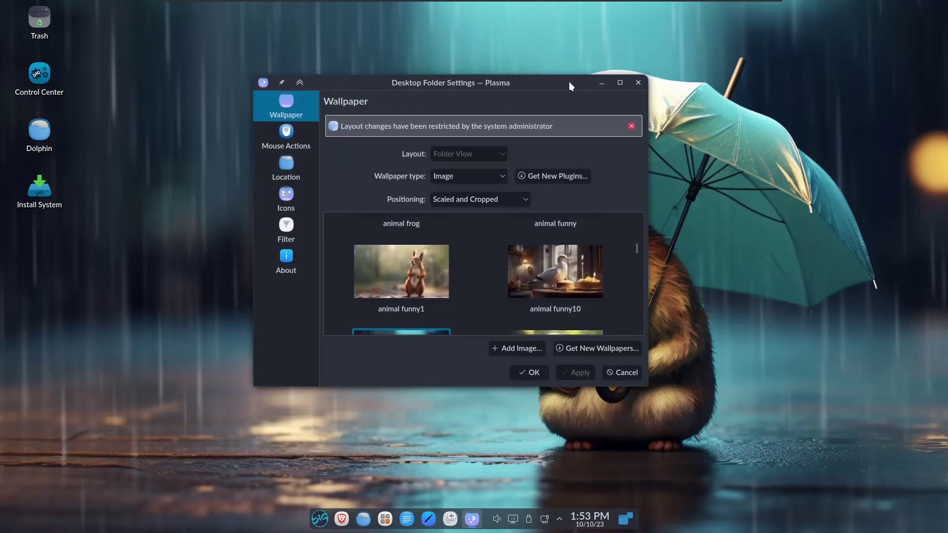
pyautogui.scroll(-5, 519, 271)
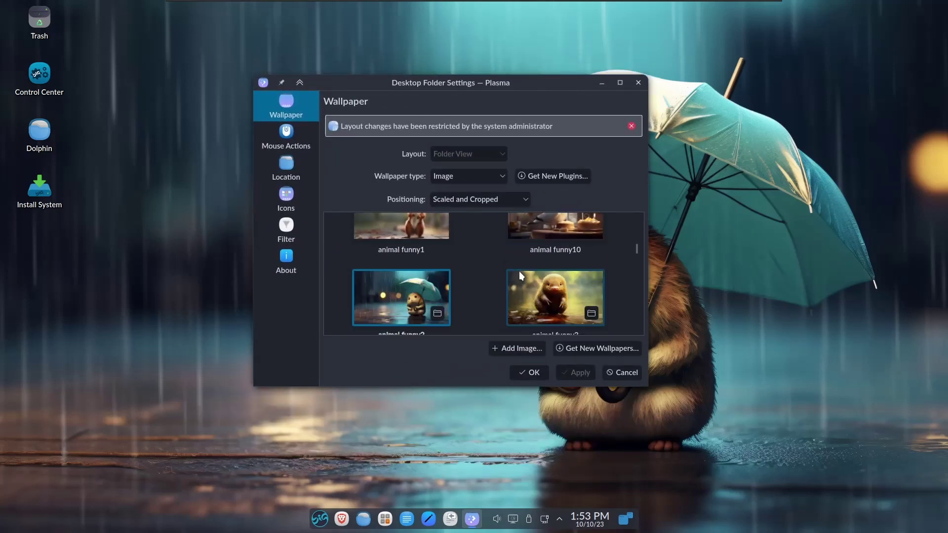
pyautogui.scroll(-3, 519, 271)
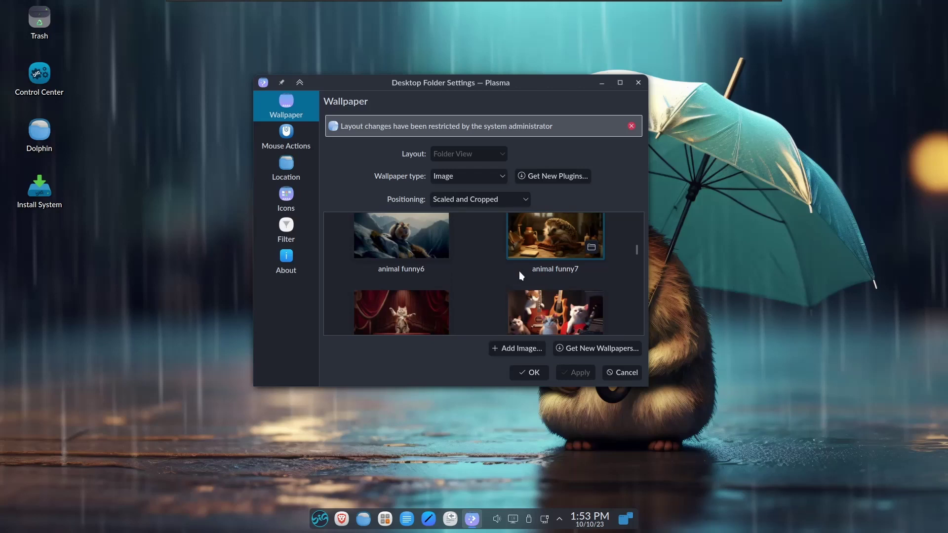
pyautogui.click(397, 266)
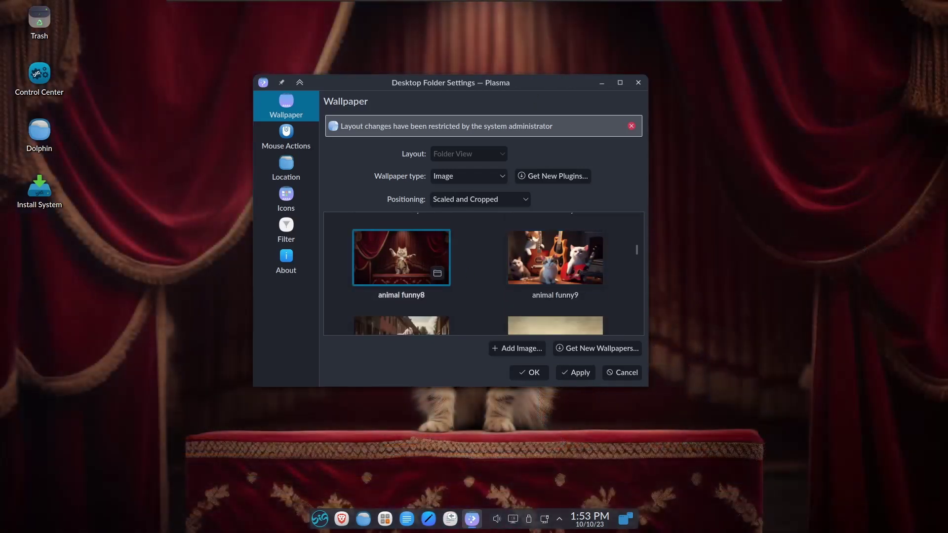
# - Close Desktop Folder Settings and answer the Apply Settings prompt
pyautogui.moveTo(532, 81); pyautogui.dragTo(691, 133)
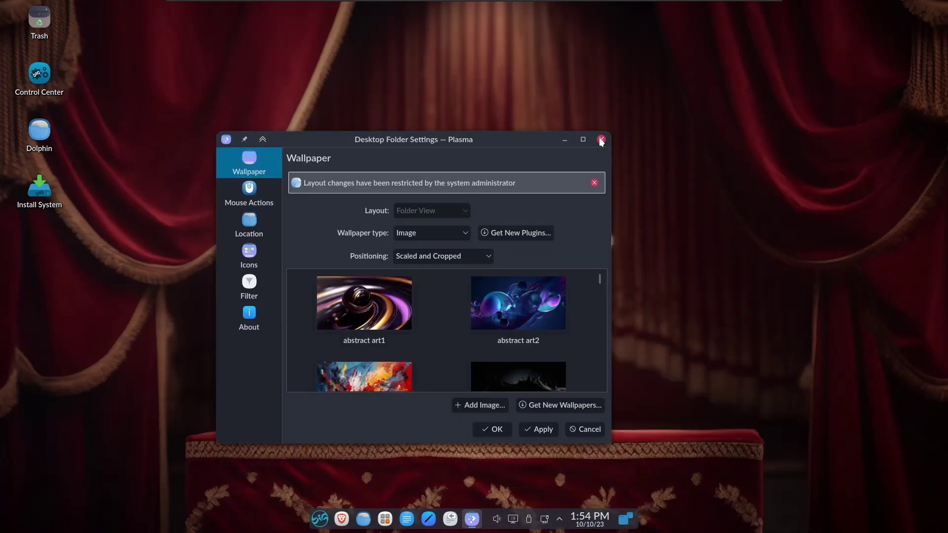
pyautogui.click(601, 138)
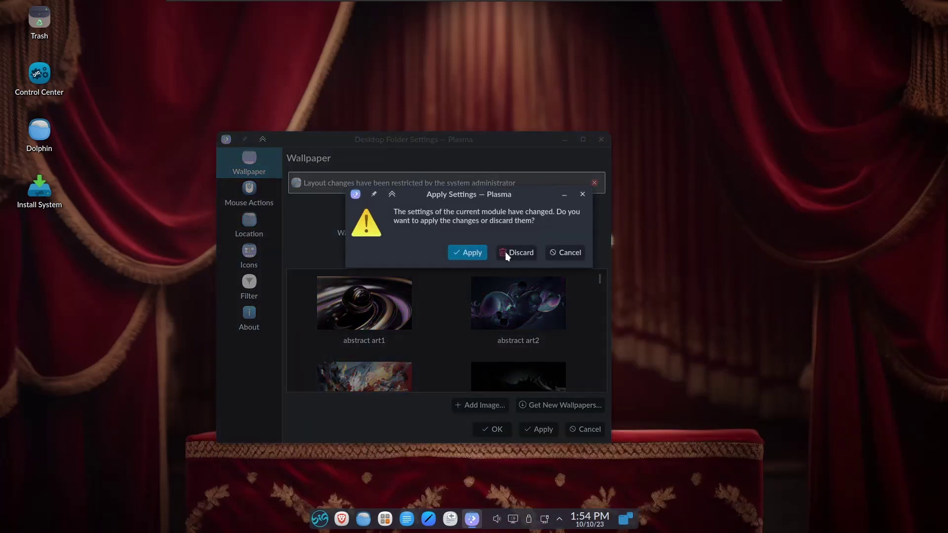
pyautogui.click(458, 252)
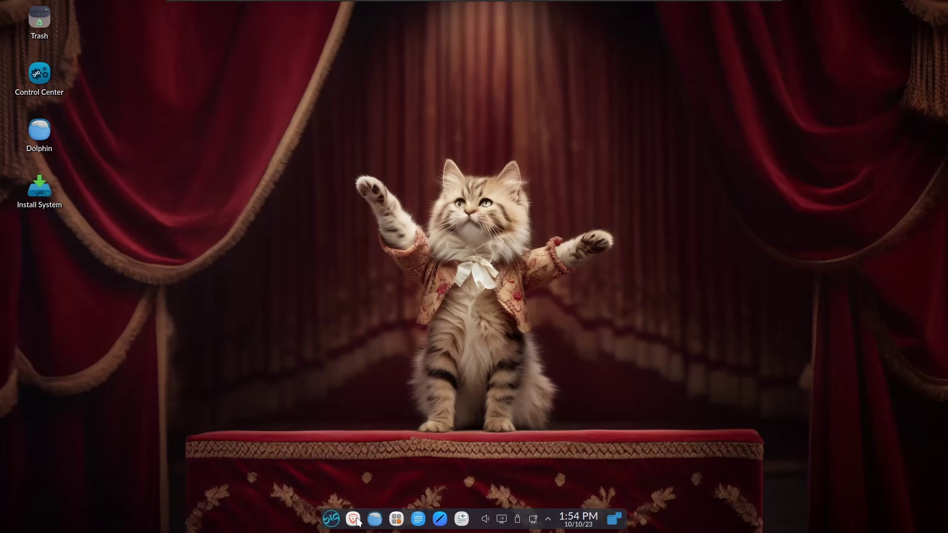
# - Open Dolphin and set the Places panel icon size to Large (32x32)
pyautogui.click(375, 519)
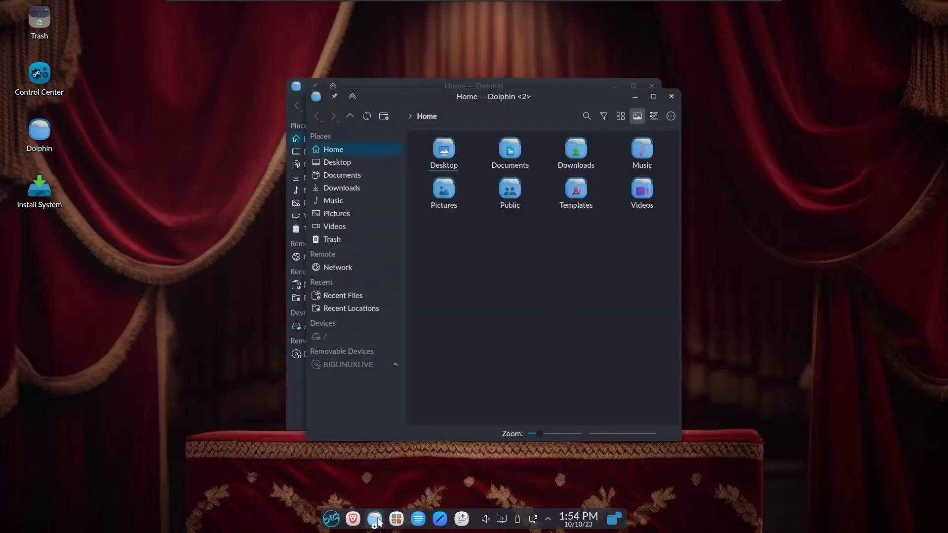
pyautogui.click(670, 96)
pyautogui.moveTo(548, 89); pyautogui.dragTo(516, 64)
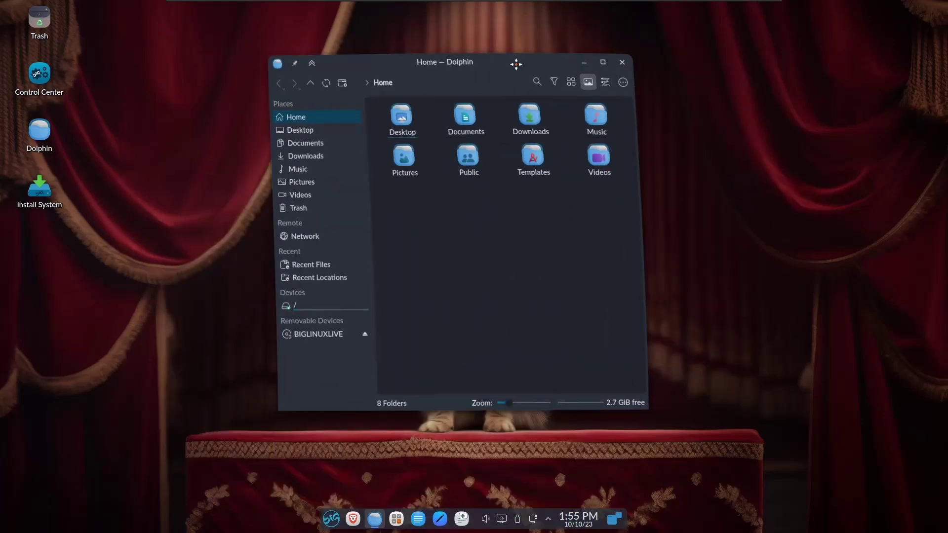
pyautogui.rightClick(296, 371)
pyautogui.moveTo(346, 395)
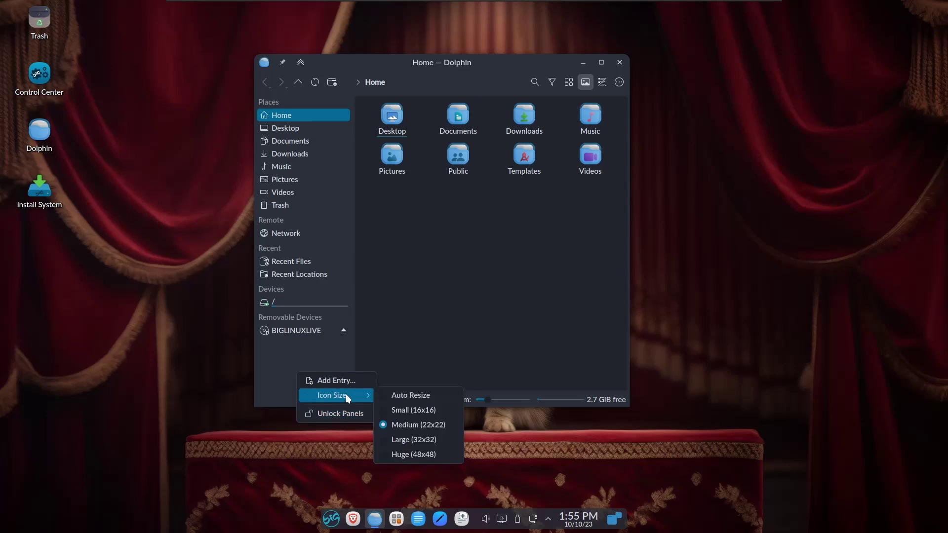
pyautogui.click(399, 439)
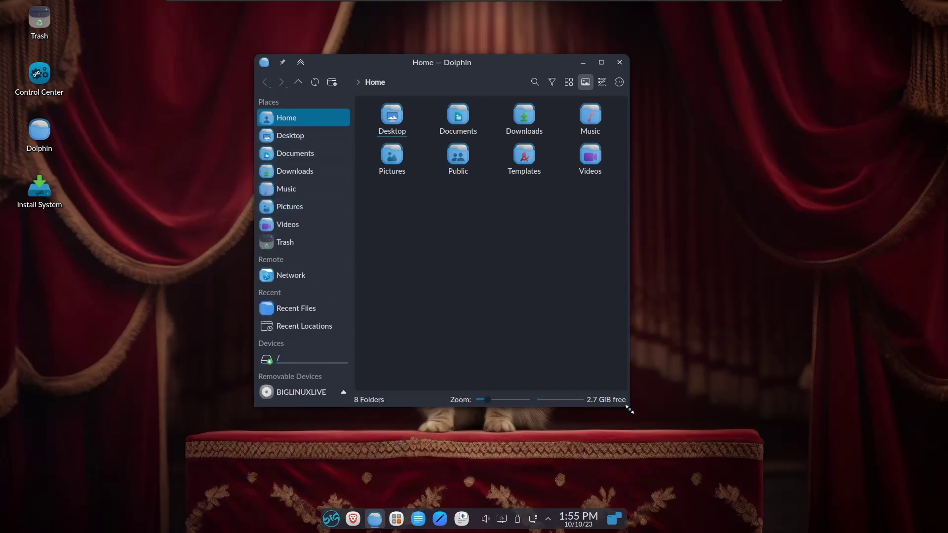
# - Enlarge the Dolphin window, close it, and launch the calculator
pyautogui.moveTo(631, 409); pyautogui.dragTo(686, 458)
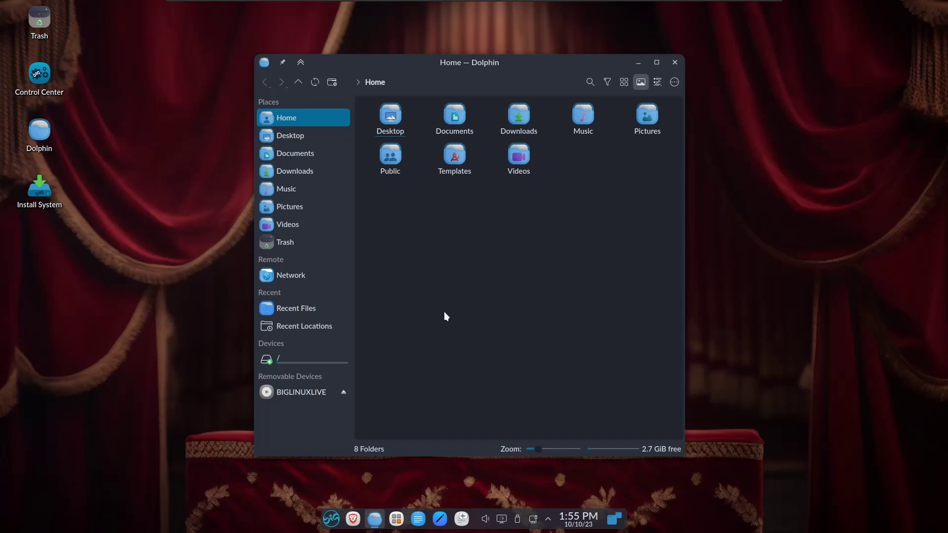
pyautogui.click(675, 62)
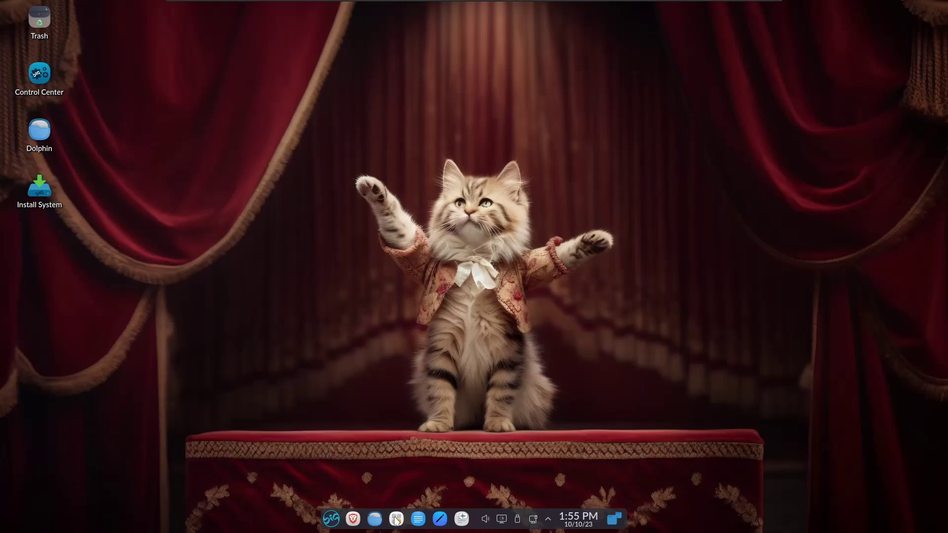
pyautogui.click(397, 519)
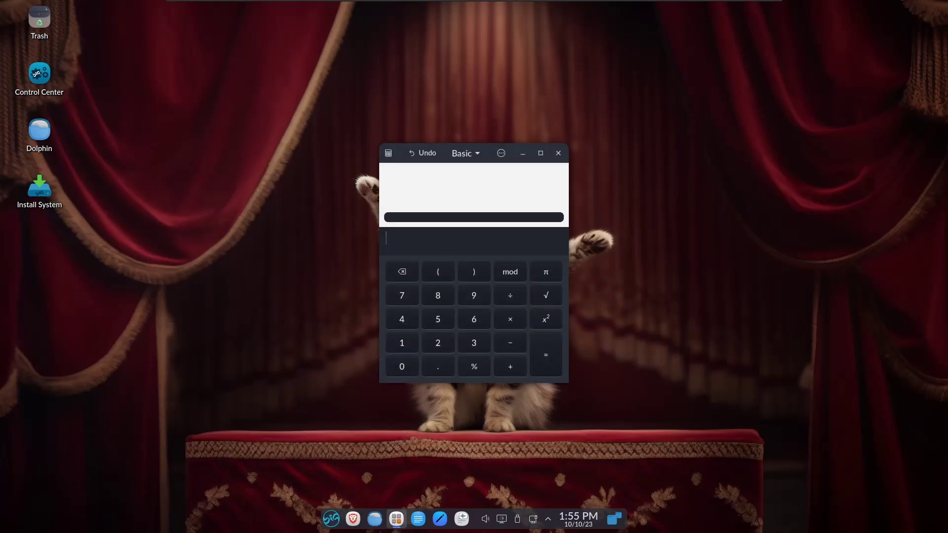
# - Close the calculator, start LibreOffice Writer, and dismiss the Tip of the Day
pyautogui.click(558, 153)
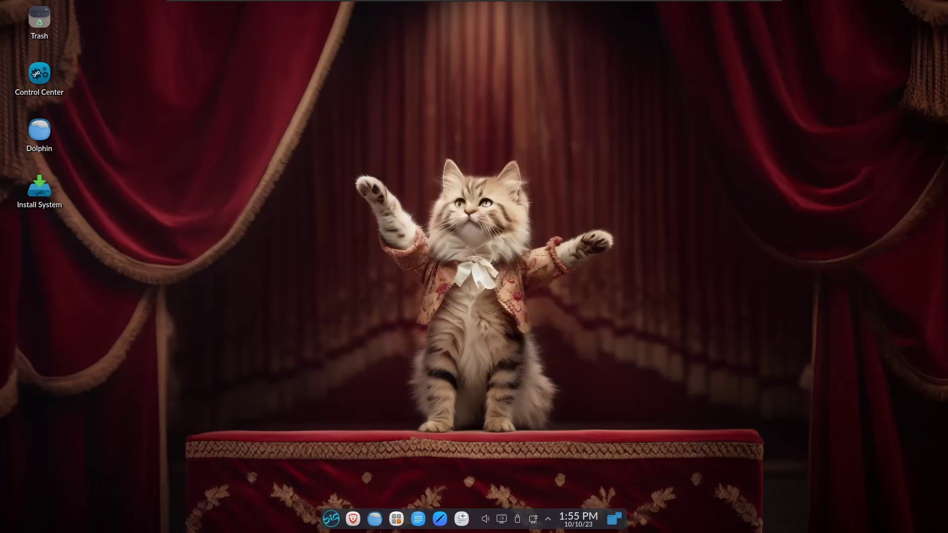
pyautogui.click(417, 523)
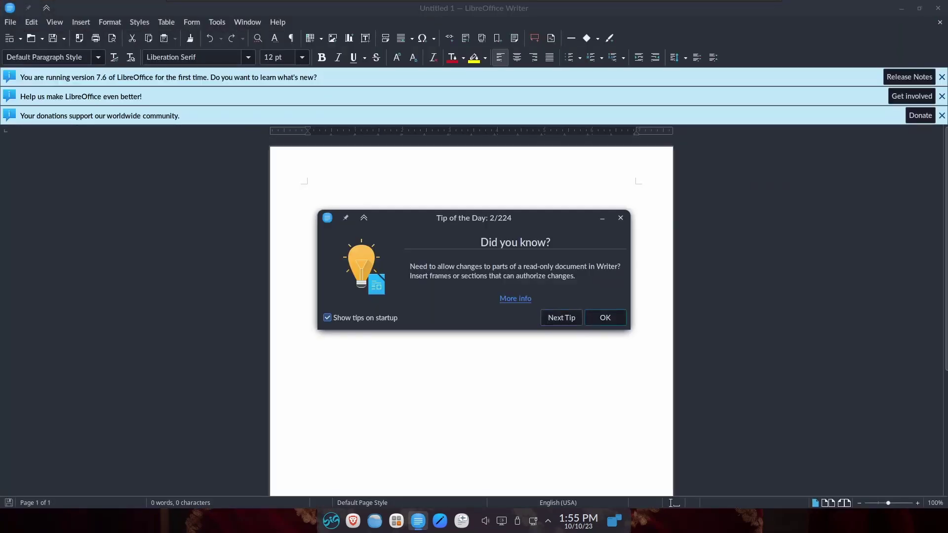
pyautogui.click(604, 318)
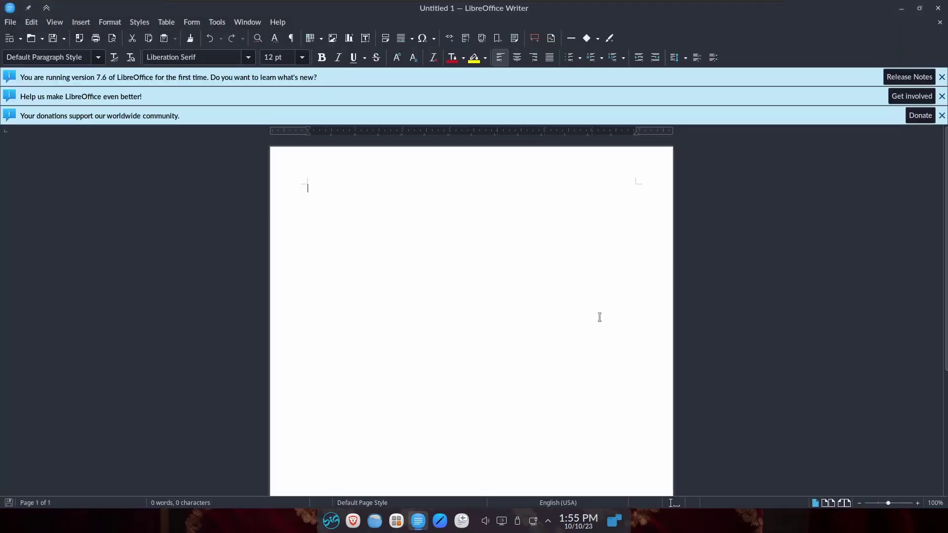
# - Close the version 7.6, feedback, and donations notification bars
pyautogui.click(942, 77)
pyautogui.click(942, 77)
pyautogui.click(942, 77)
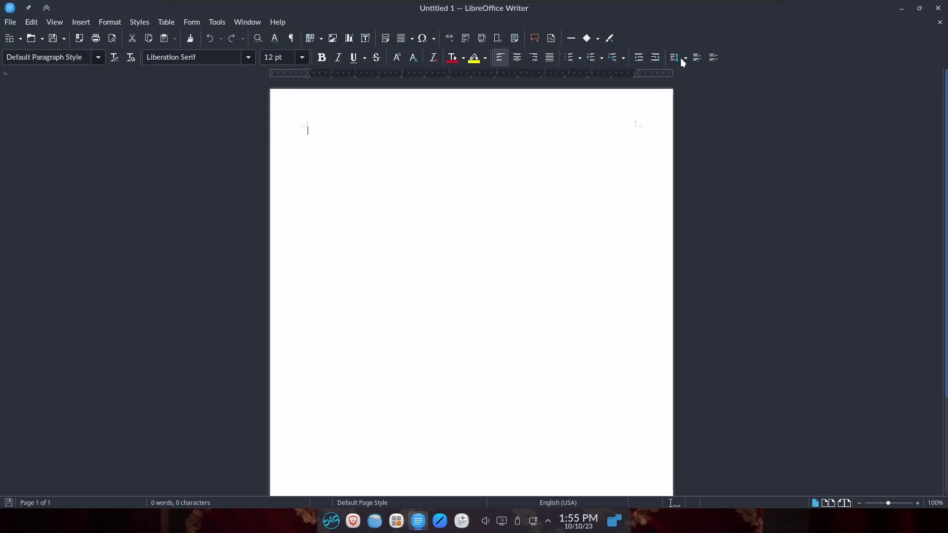
# - View Help > About LibreOffice version details, then close the dialog and Writer
pyautogui.click(283, 24)
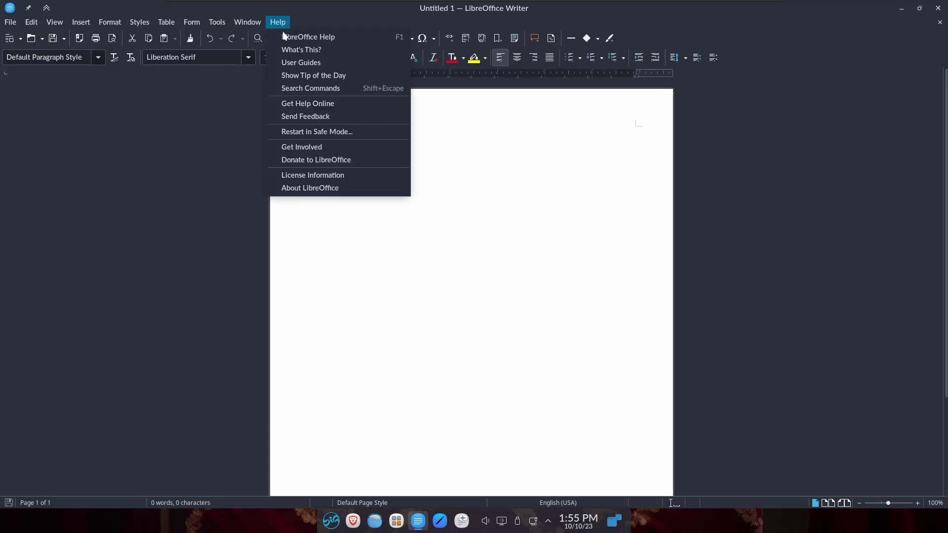
pyautogui.click(295, 188)
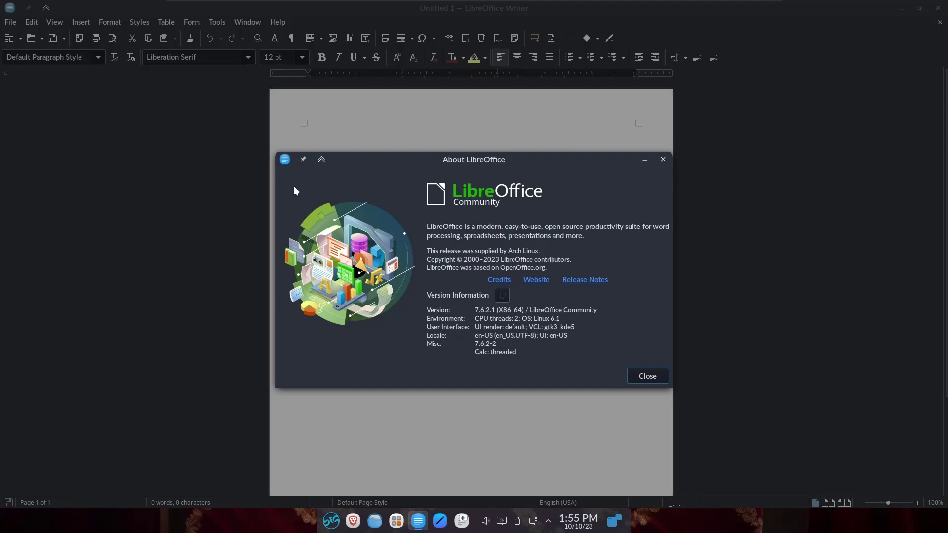
pyautogui.click(663, 159)
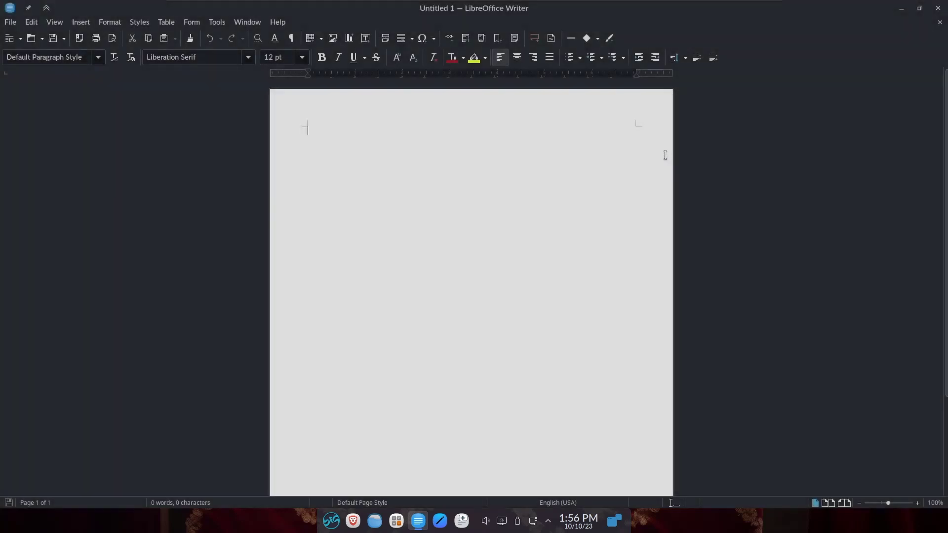
pyautogui.click(937, 8)
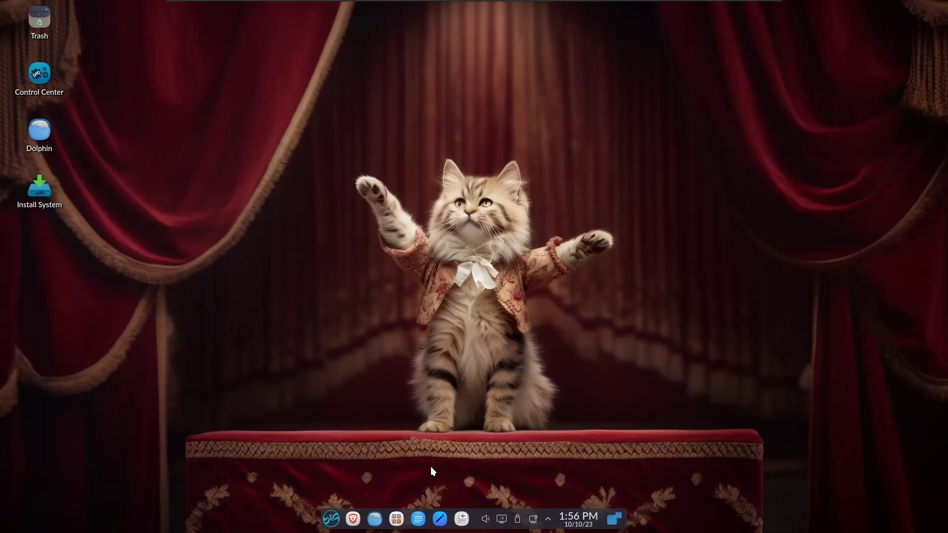
# - Open and close Kate, then launch BigLinux Control Center from the desktop and maximize it
pyautogui.click(440, 519)
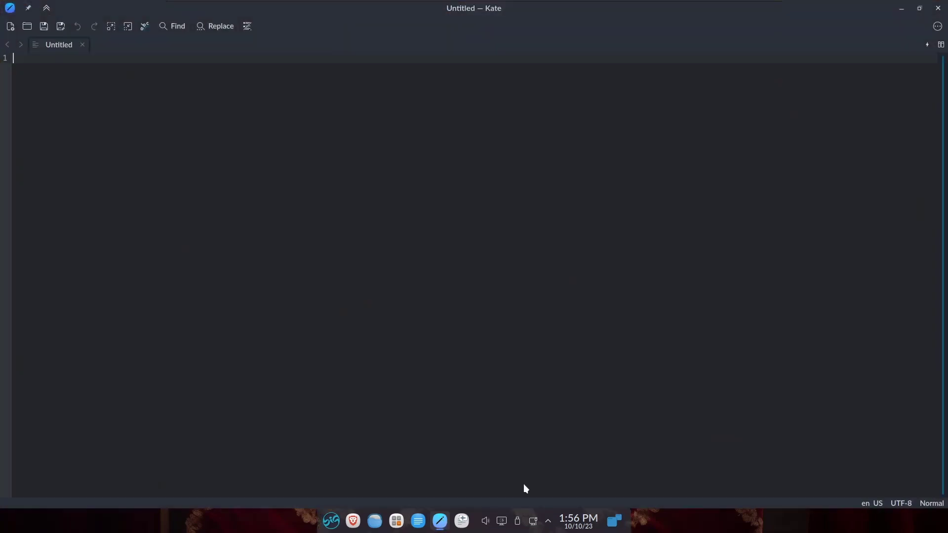
pyautogui.click(938, 9)
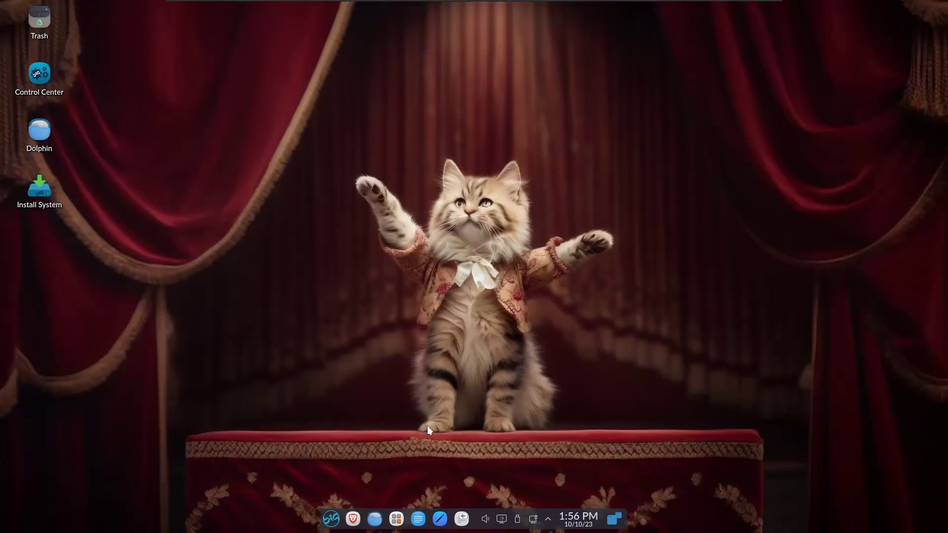
pyautogui.doubleClick(40, 75)
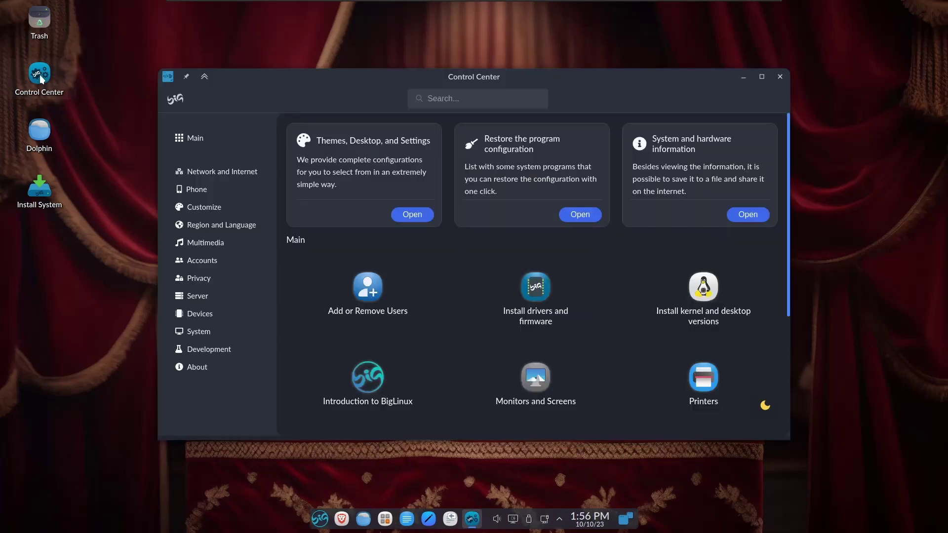
pyautogui.click(761, 78)
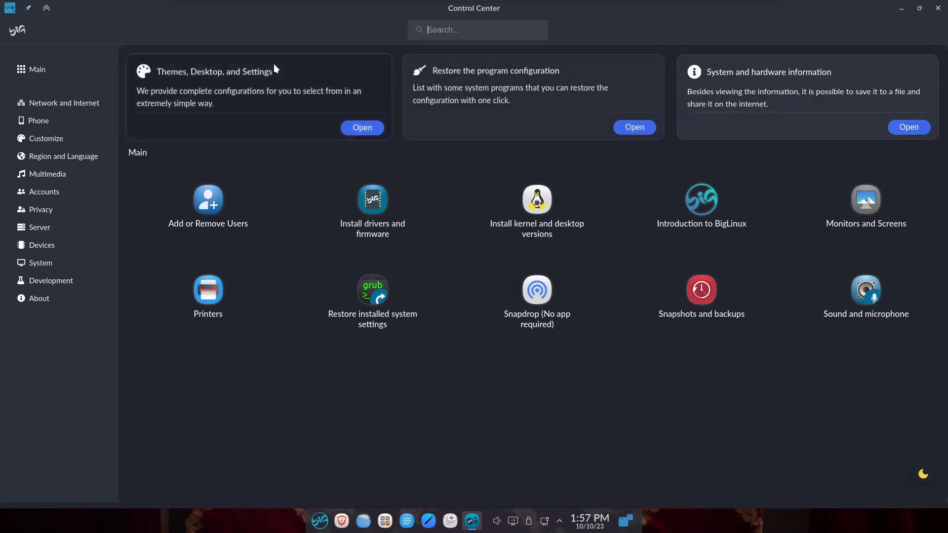
pyautogui.click(358, 131)
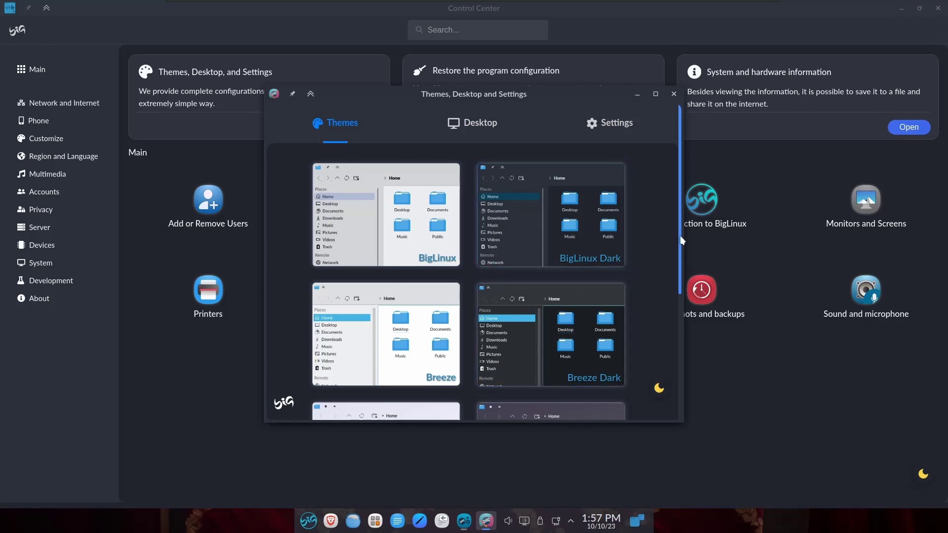
pyautogui.scroll(-5, 681, 240)
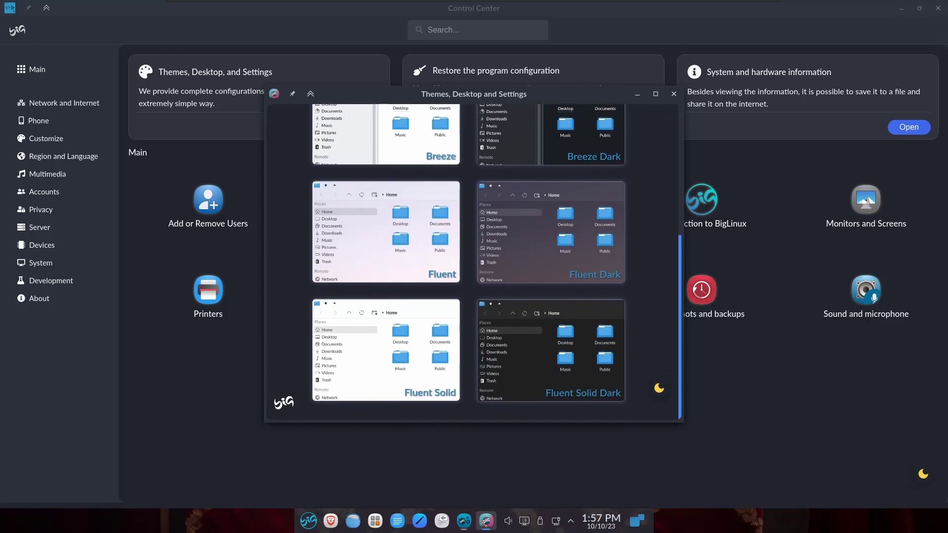
pyautogui.scroll(8, 677, 262)
pyautogui.scroll(-5, 685, 314)
pyautogui.scroll(5, 685, 257)
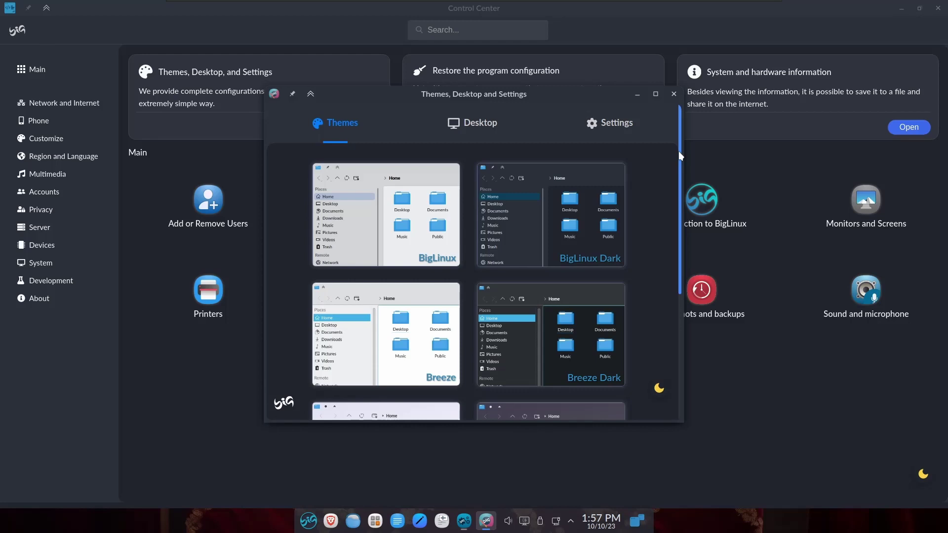
pyautogui.click(477, 127)
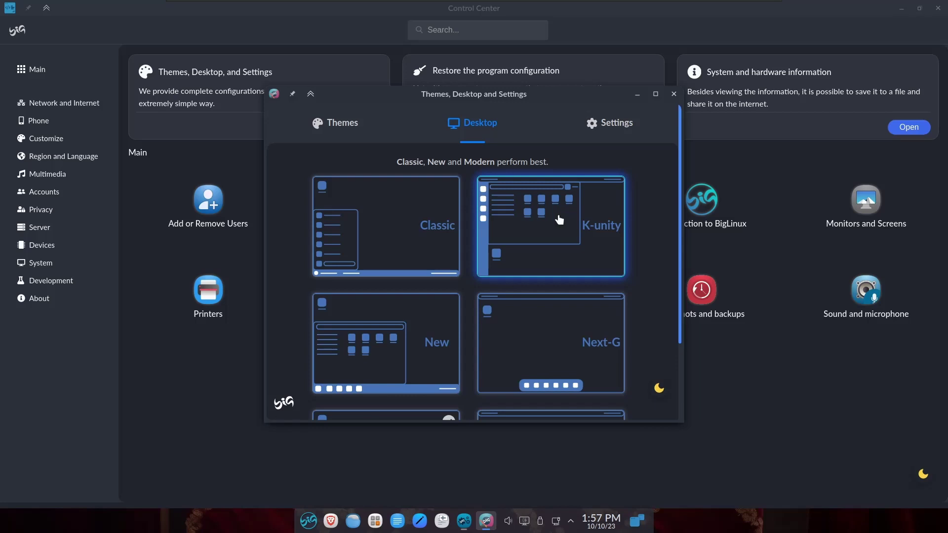
pyautogui.scroll(-1, 559, 220)
pyautogui.scroll(-1, 559, 220)
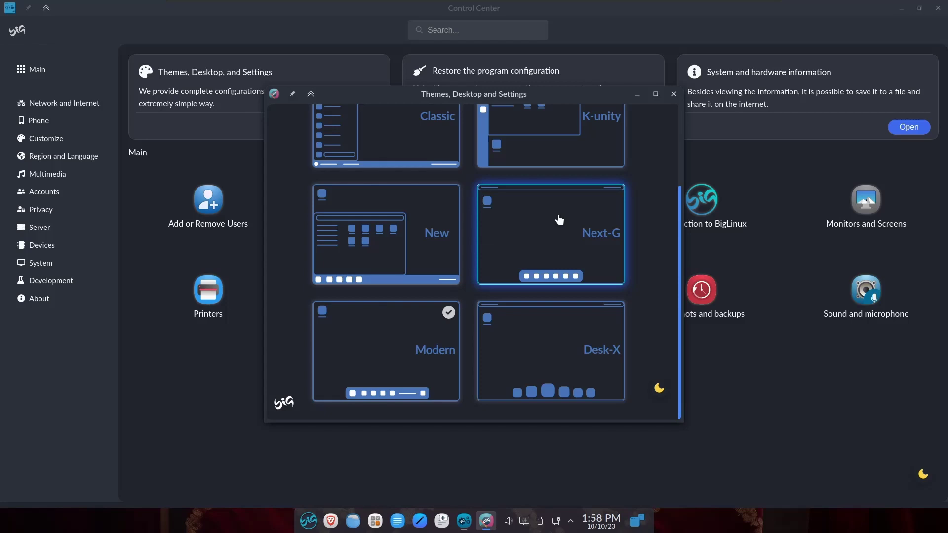
pyautogui.scroll(3, 559, 220)
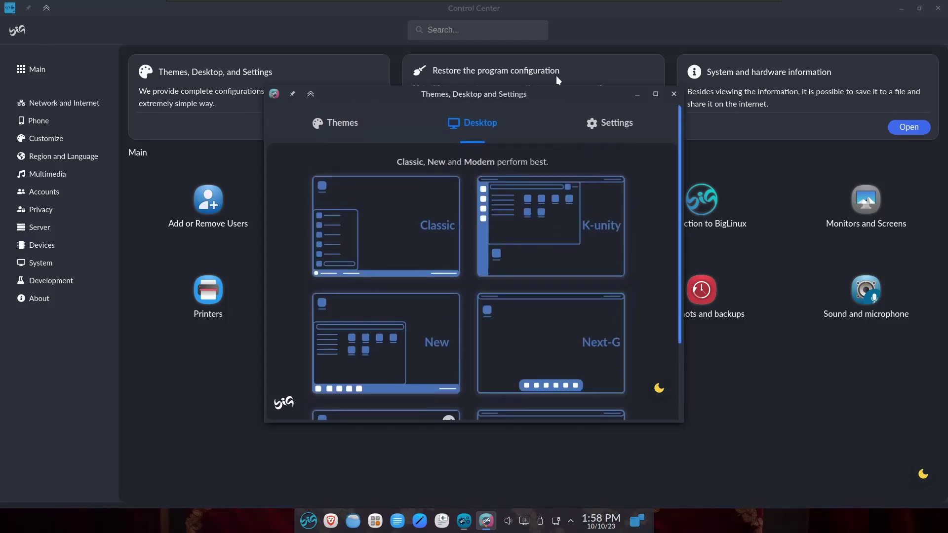
pyautogui.click(674, 94)
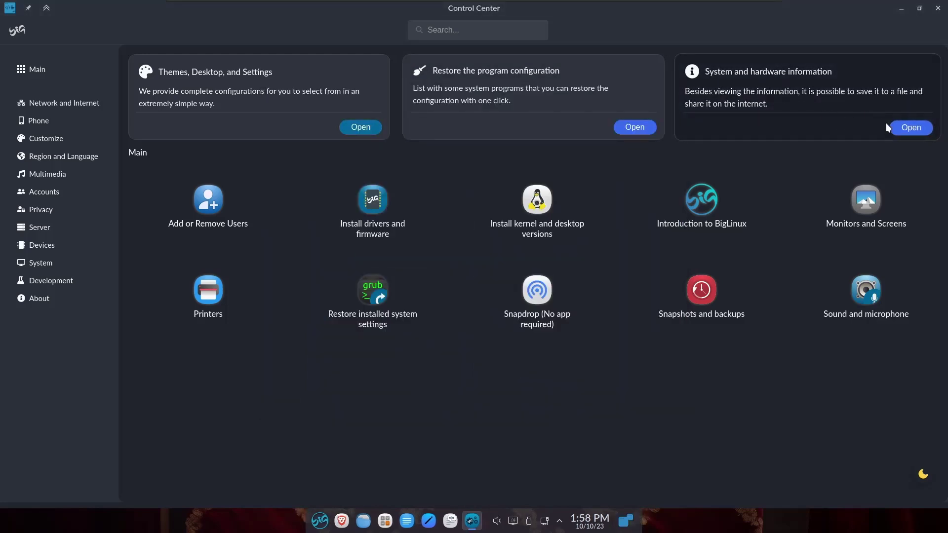
# - Open the system and hardware information window and scroll through its overview
pyautogui.click(903, 128)
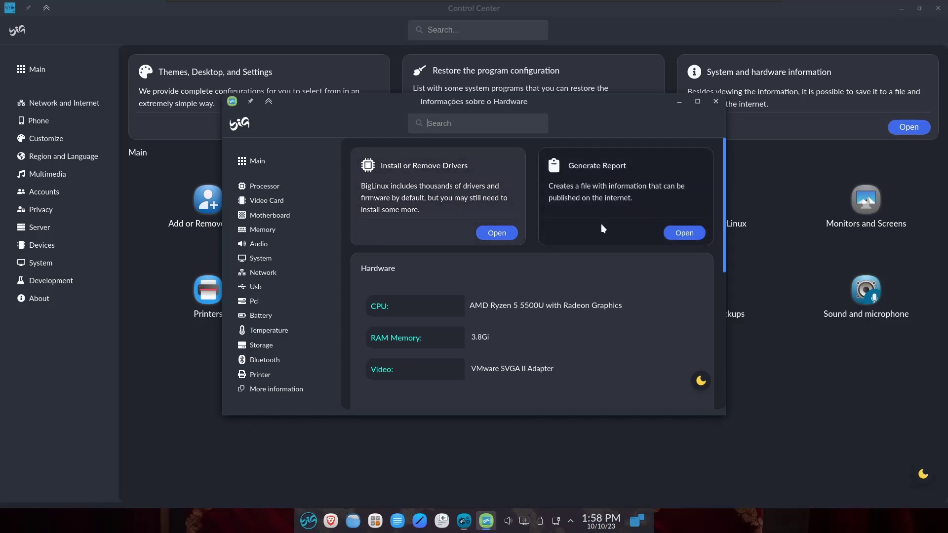
pyautogui.scroll(-5, 602, 226)
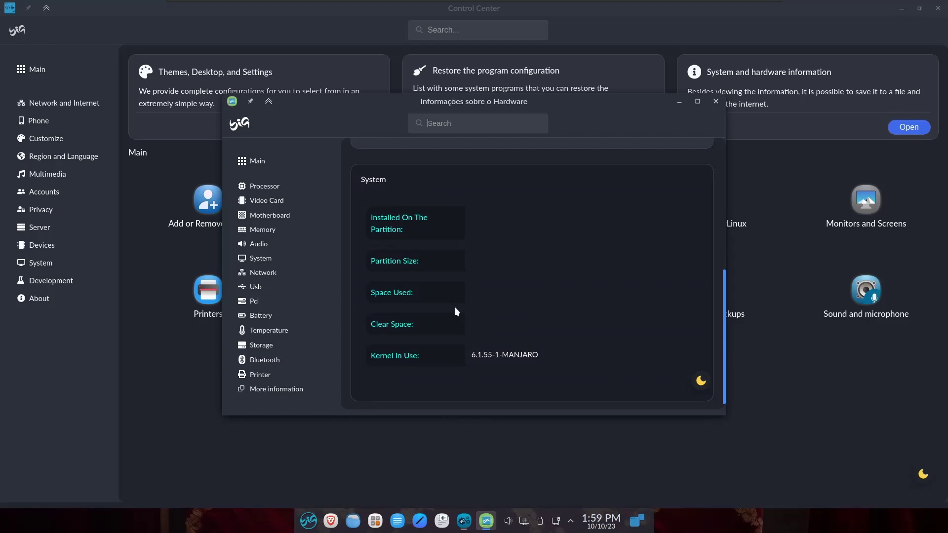
pyautogui.scroll(5, 454, 309)
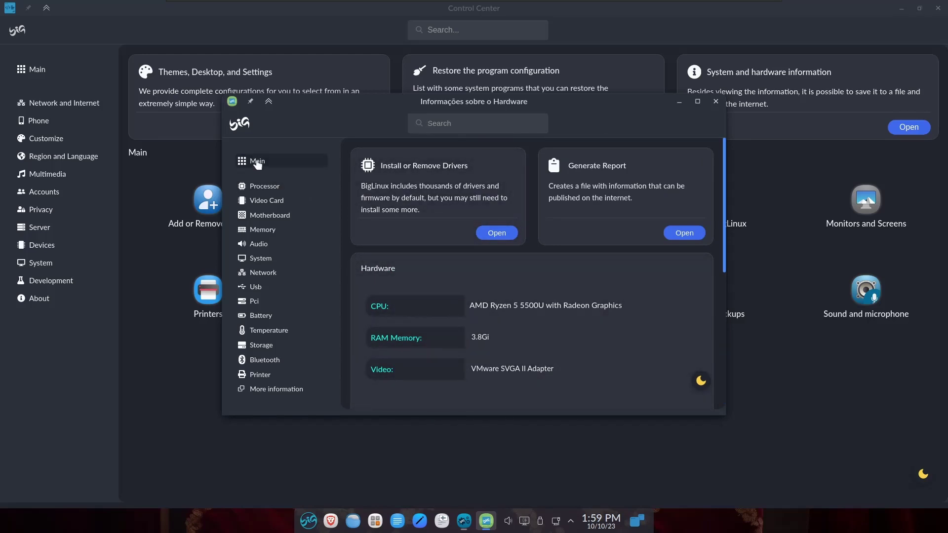
# - View Processor, Video Card, Motherboard, Temperature and Storage details, then close the window
pyautogui.click(263, 190)
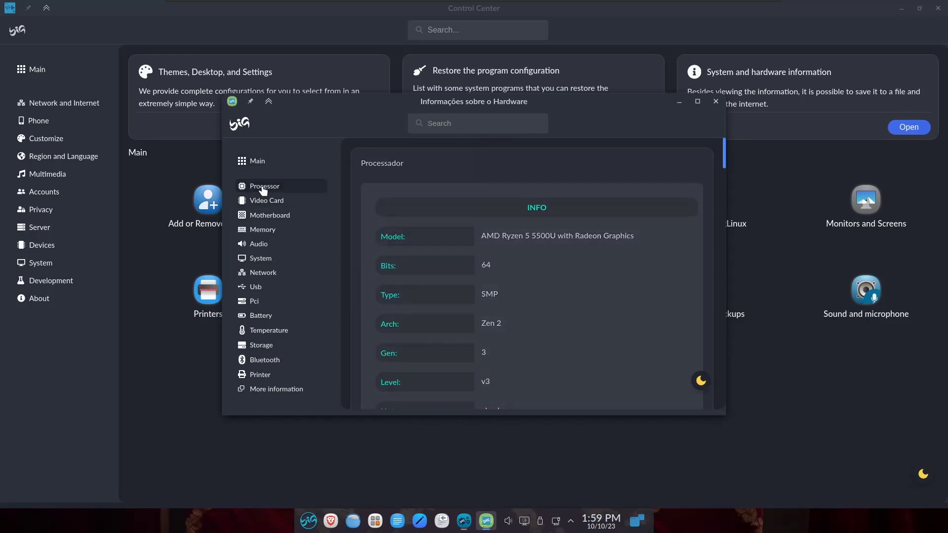
pyautogui.click(264, 207)
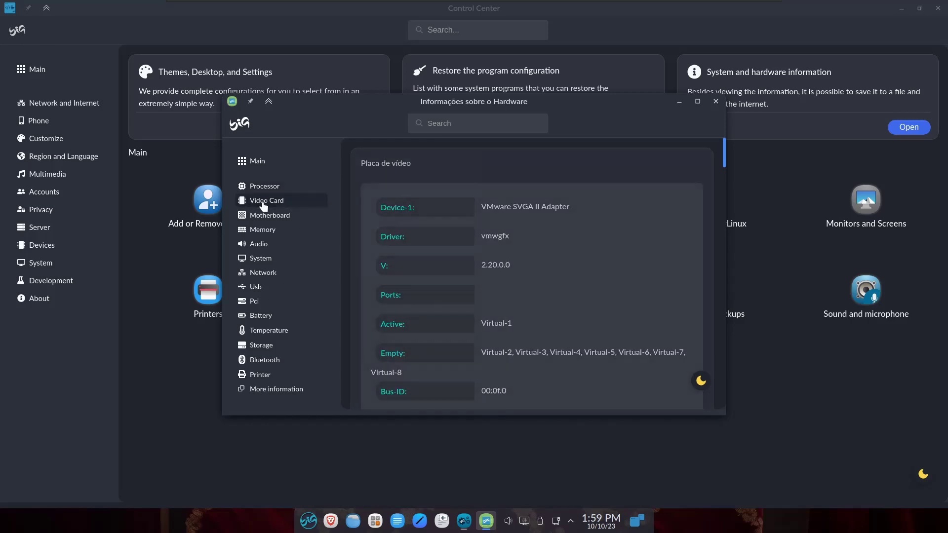
pyautogui.click(265, 216)
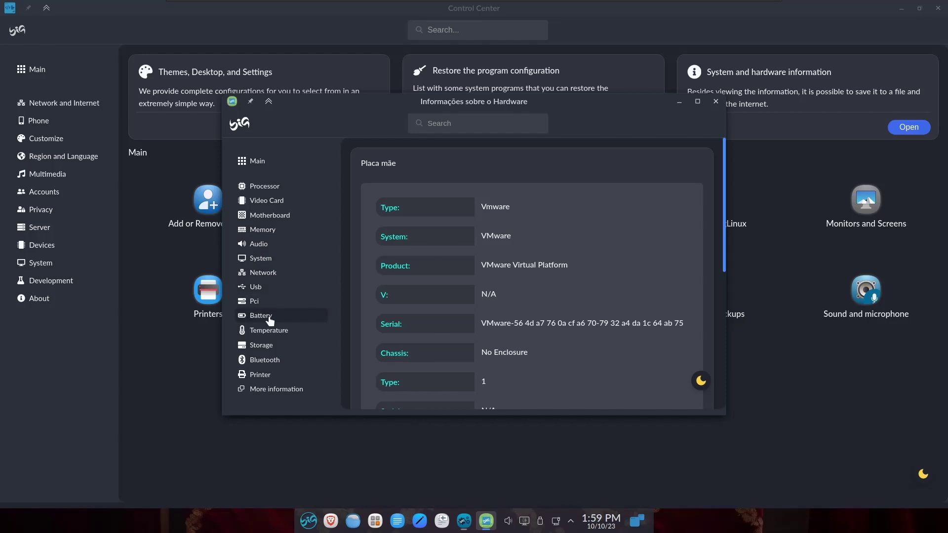
pyautogui.click(270, 335)
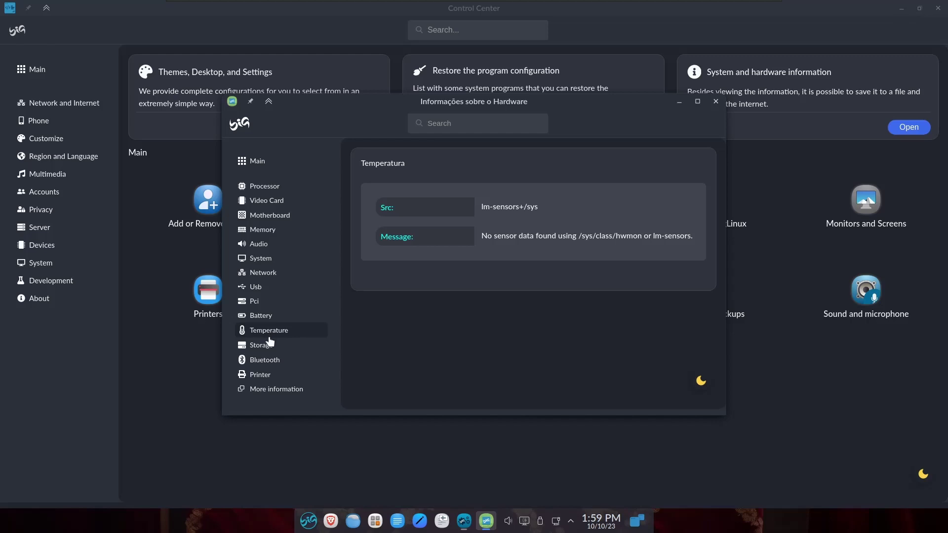
pyautogui.click(269, 348)
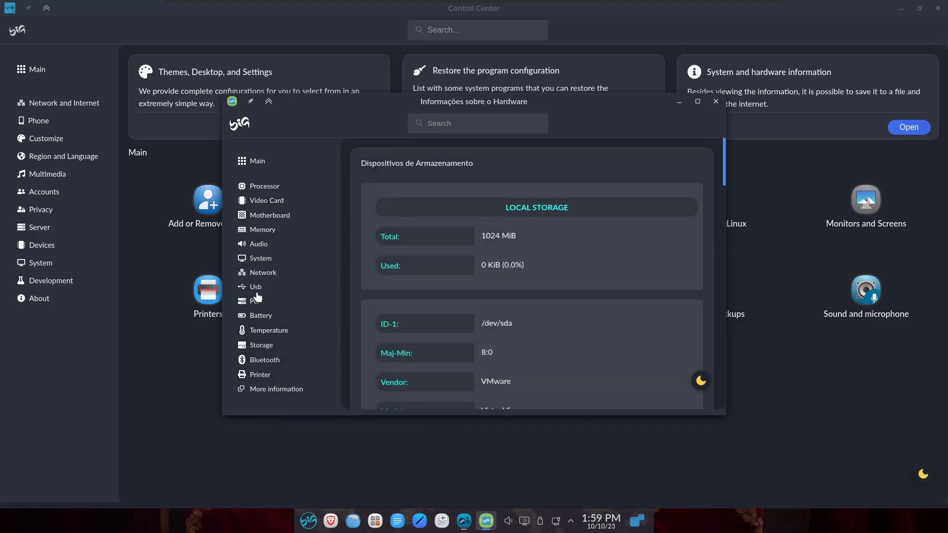
pyautogui.click(716, 101)
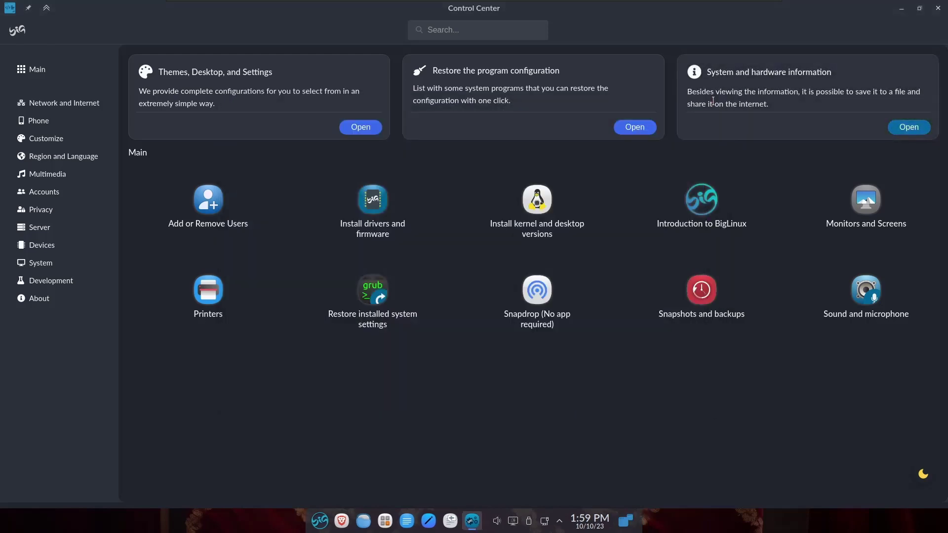
# - Browse the Customize category, glance at Phone, and return to Customize
pyautogui.click(42, 139)
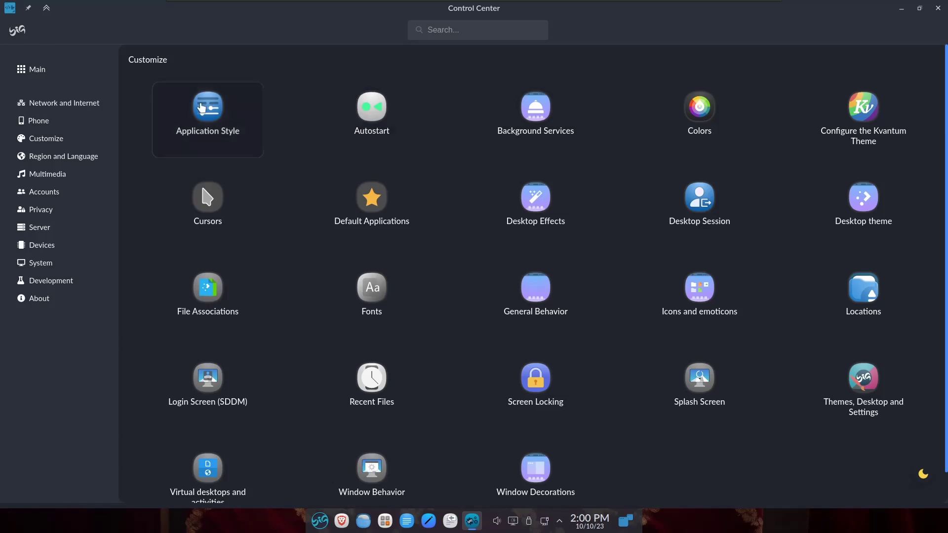
pyautogui.scroll(-2, 378, 128)
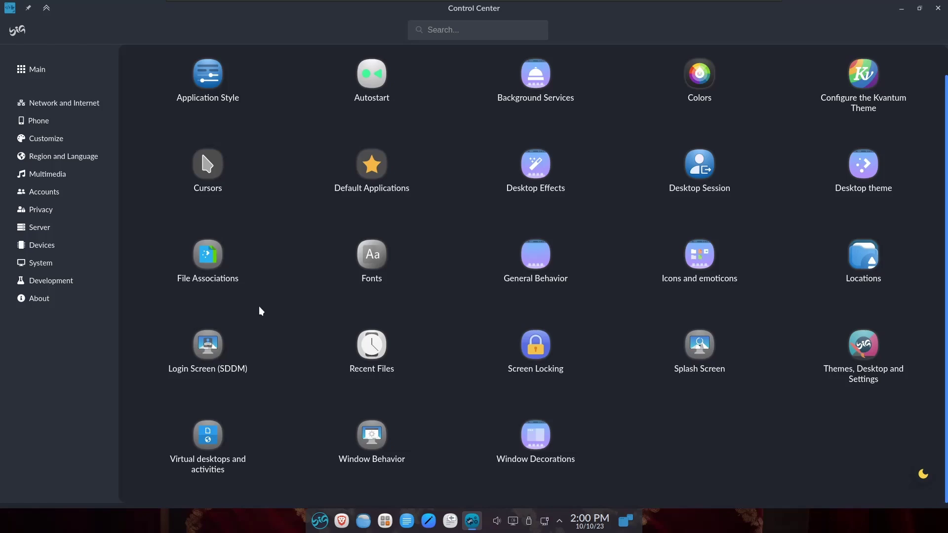
pyautogui.click(39, 126)
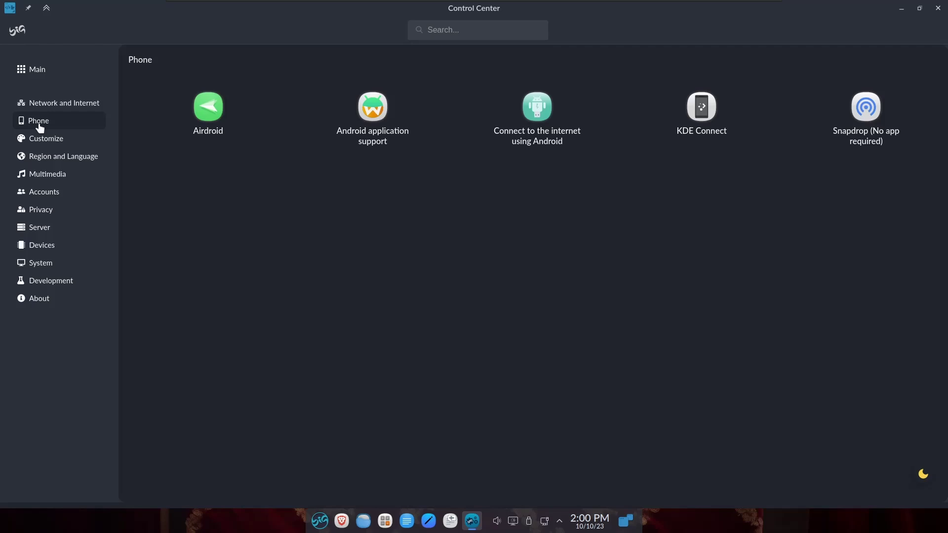
pyautogui.click(48, 142)
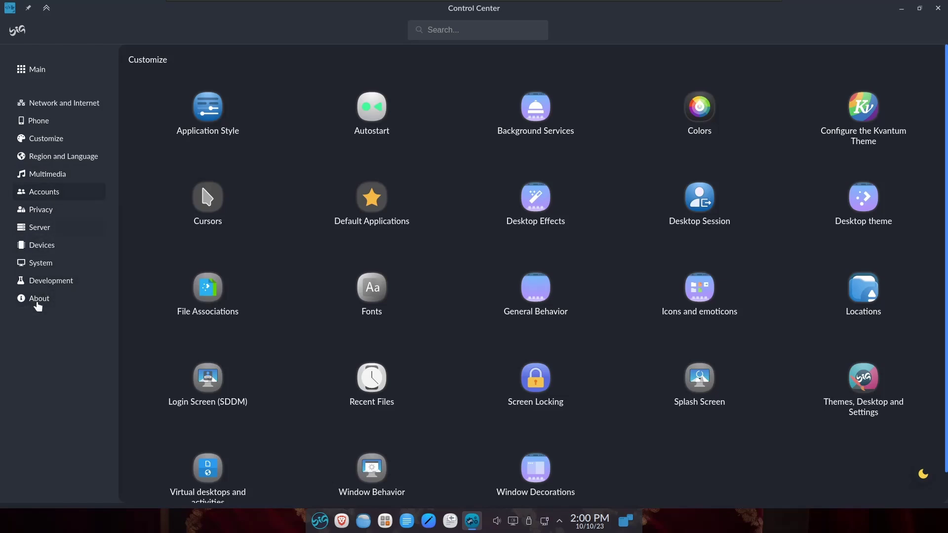
# - Close the Control Center and launch Add/Remove Software by searching 'add' in the launcher
pyautogui.click(937, 8)
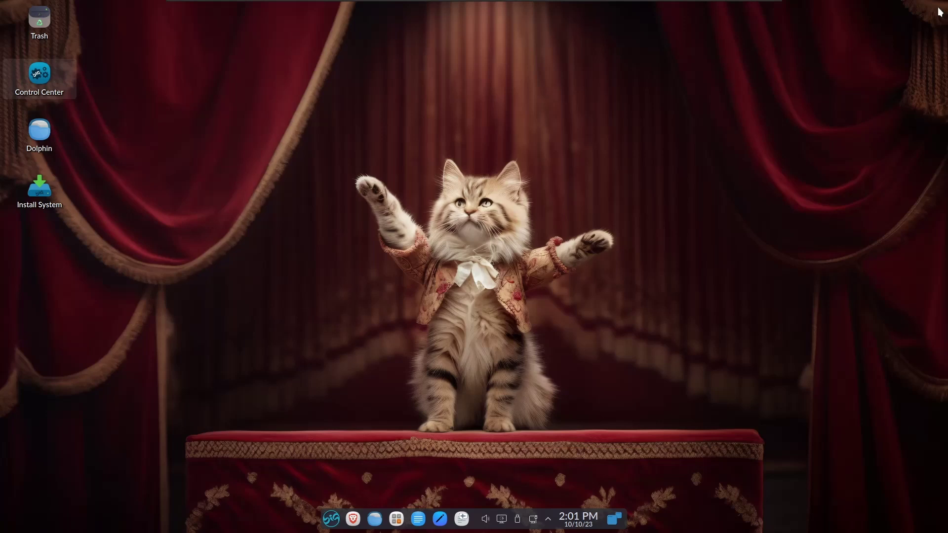
pyautogui.click(331, 520)
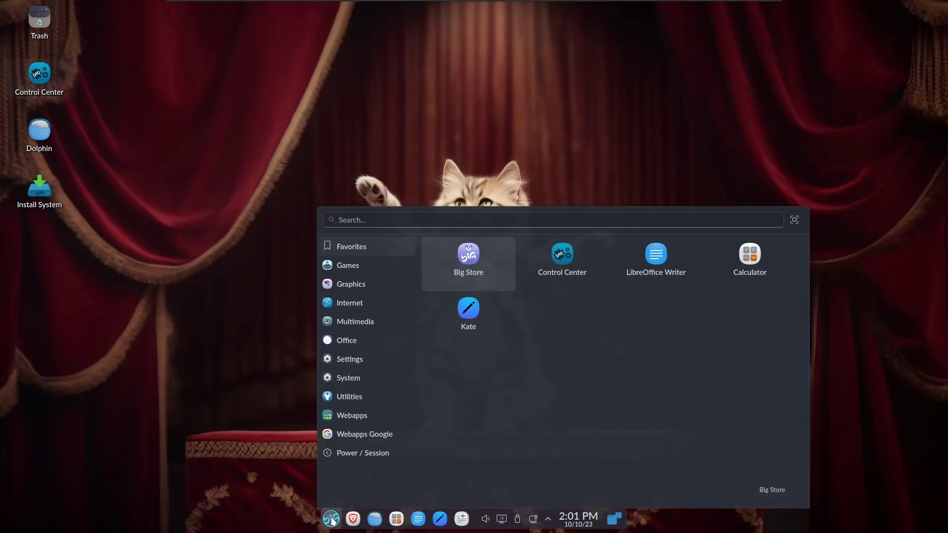
pyautogui.click(352, 415)
pyautogui.click(396, 217)
pyautogui.write('add')
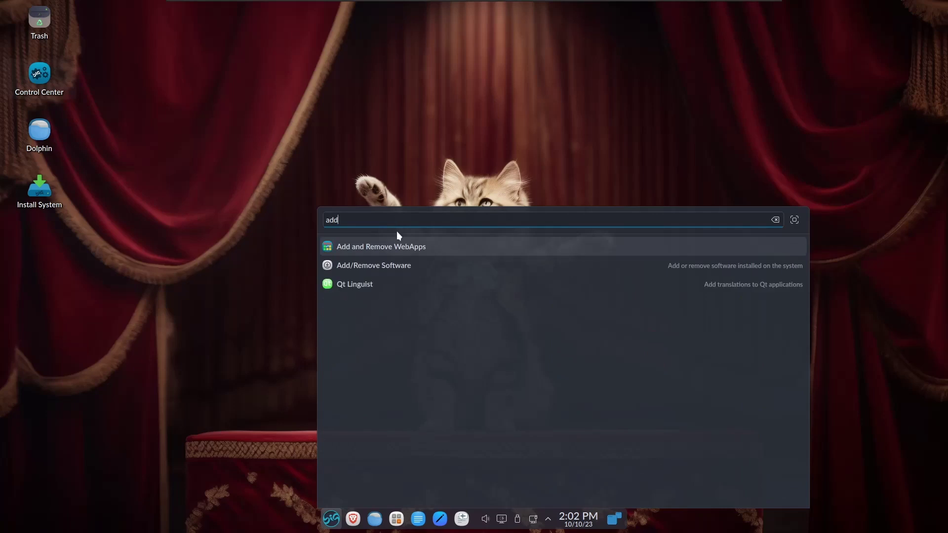
pyautogui.click(377, 268)
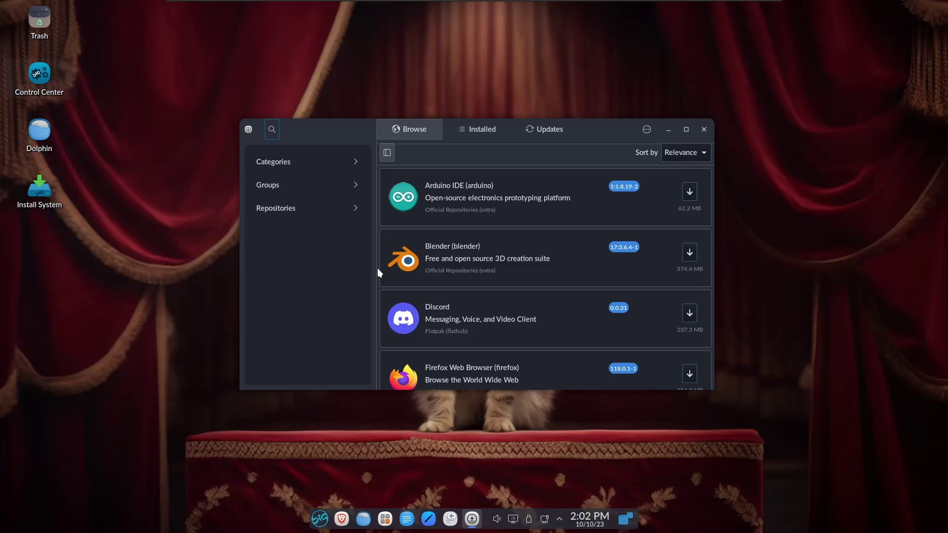
pyautogui.click(646, 130)
pyautogui.click(646, 130)
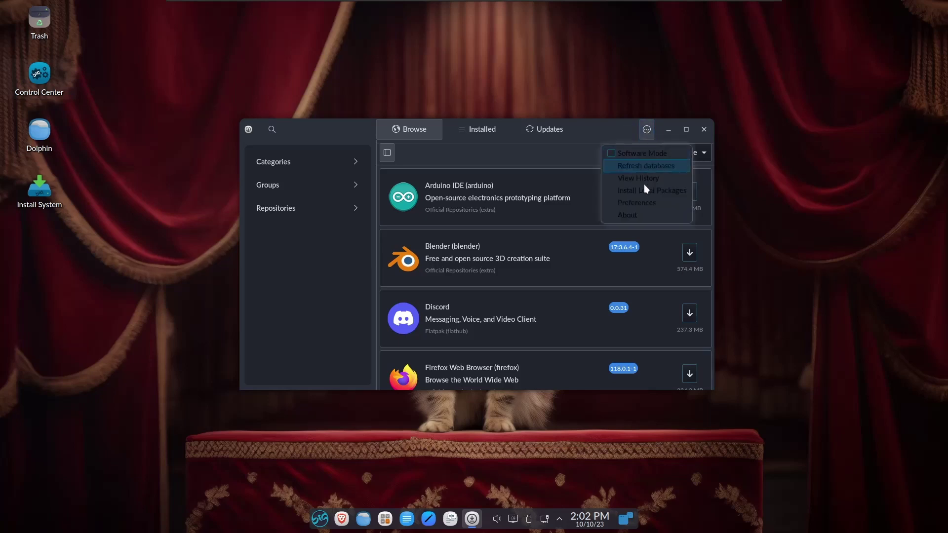
pyautogui.click(643, 206)
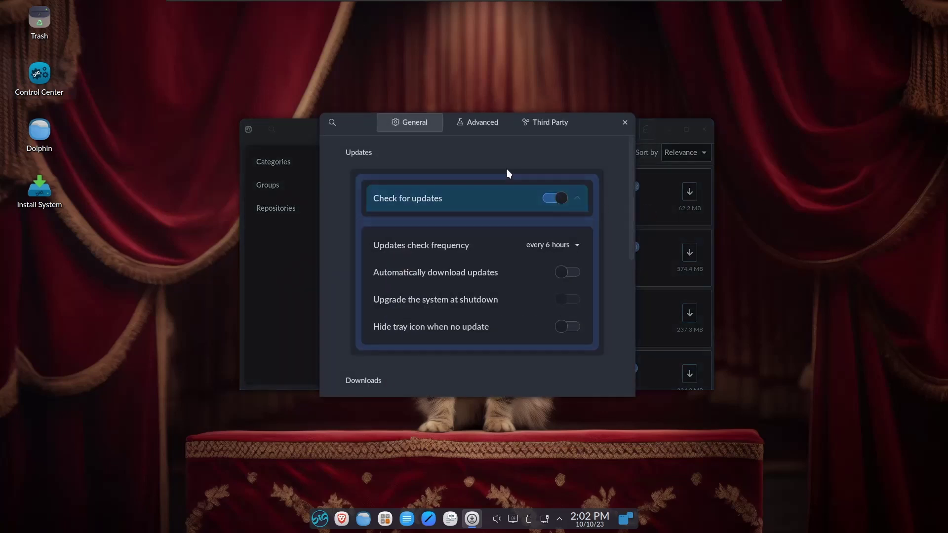
pyautogui.click(552, 123)
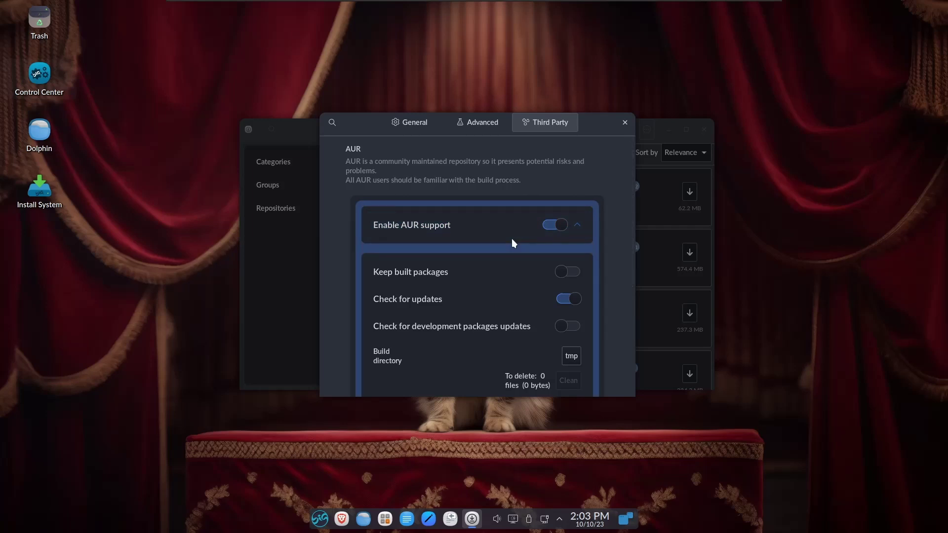
pyautogui.click(406, 124)
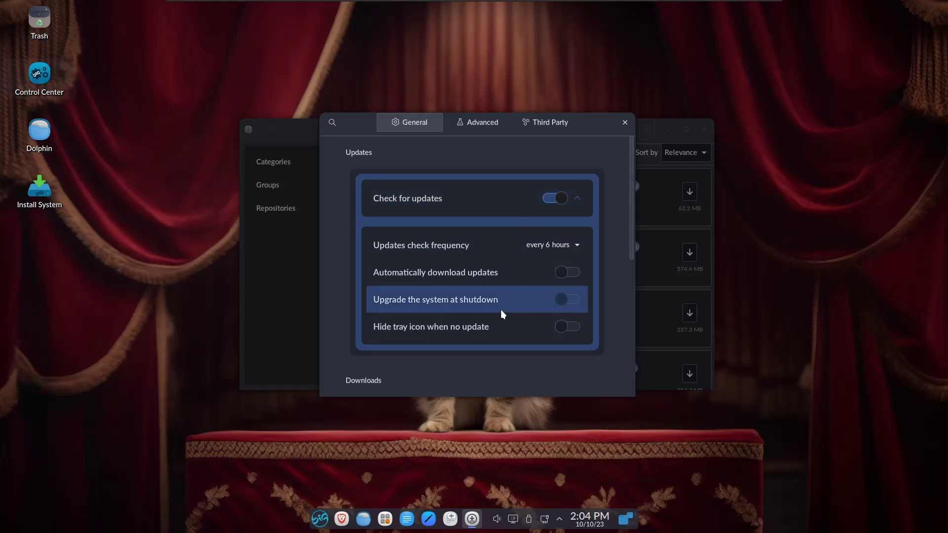
pyautogui.scroll(-1, 501, 313)
pyautogui.scroll(-5, 501, 314)
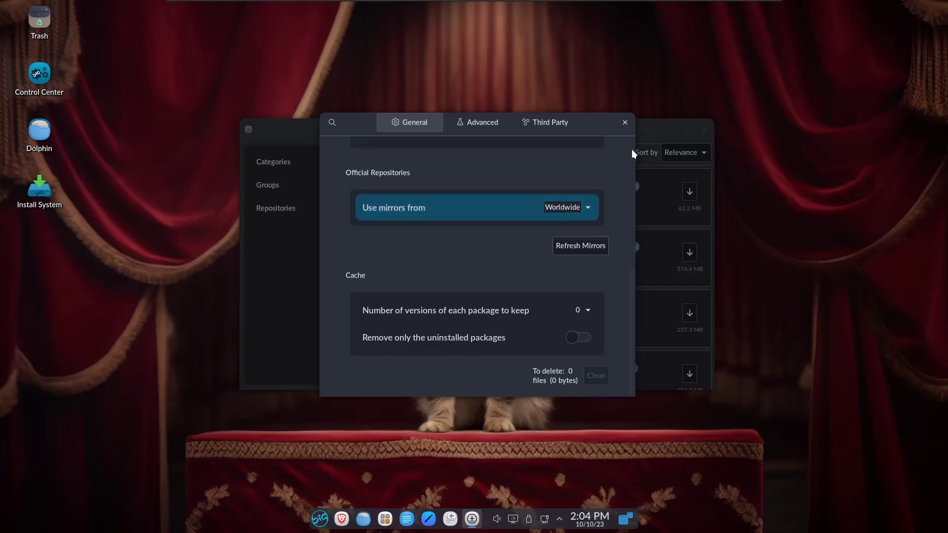
pyautogui.click(622, 120)
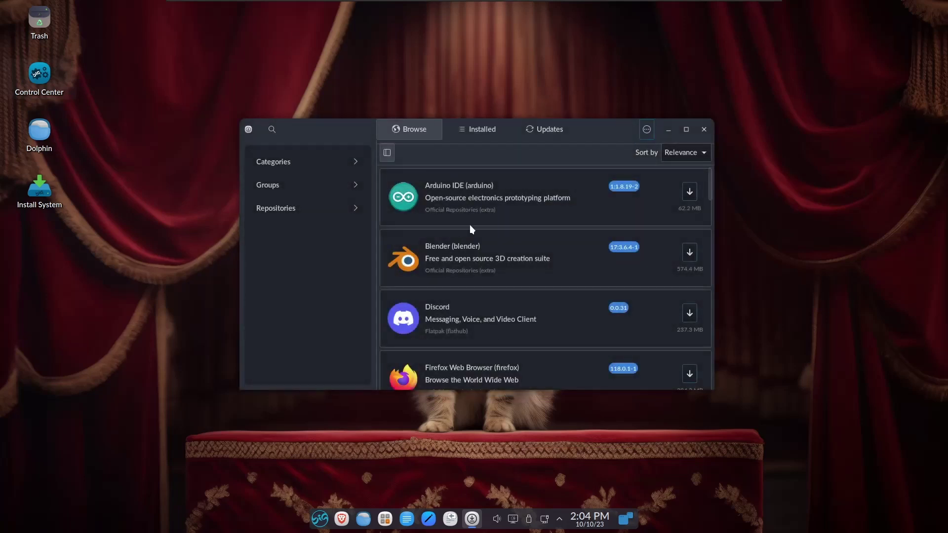
pyautogui.scroll(-2, 496, 281)
pyautogui.scroll(2, 496, 280)
pyautogui.scroll(-1, 496, 281)
pyautogui.scroll(1, 496, 280)
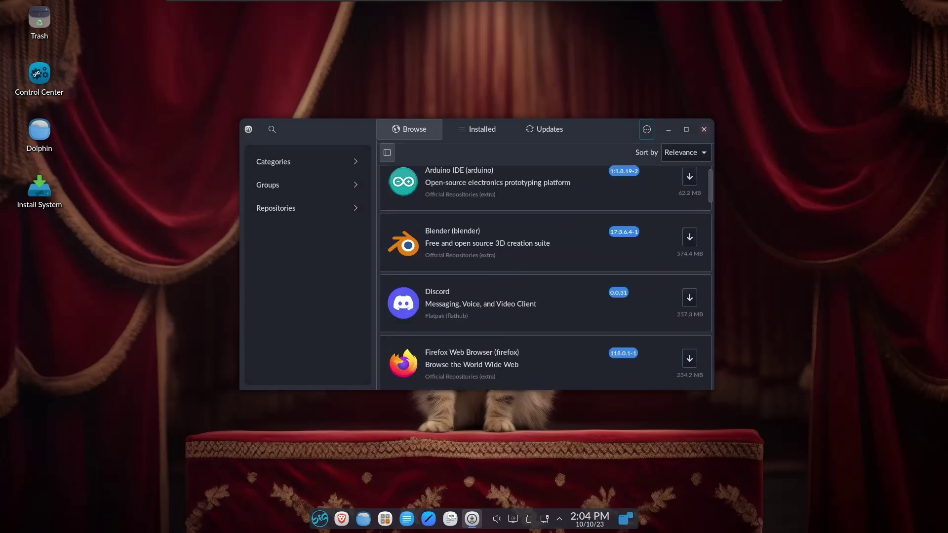
# - Close the software store and launch WebApps Manager via a launcher search for 'add'
pyautogui.click(704, 129)
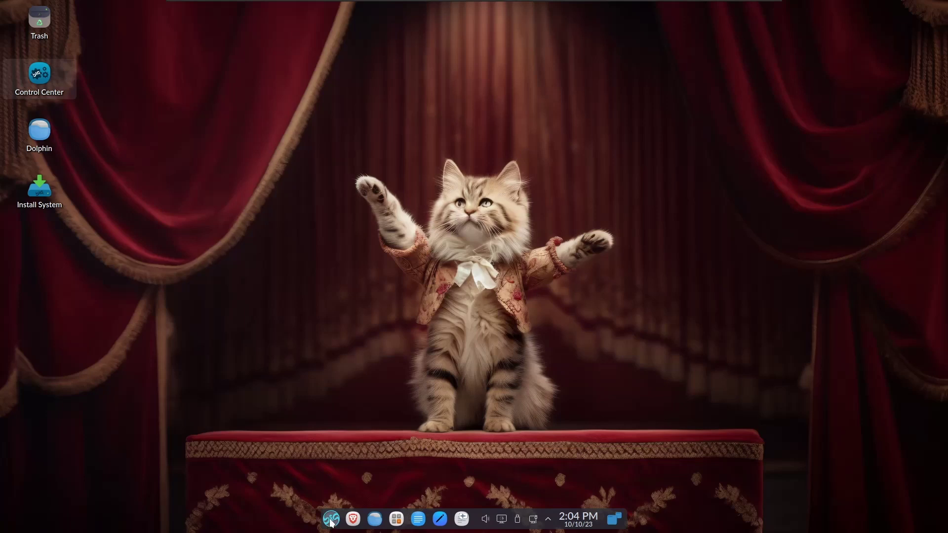
pyautogui.click(331, 519)
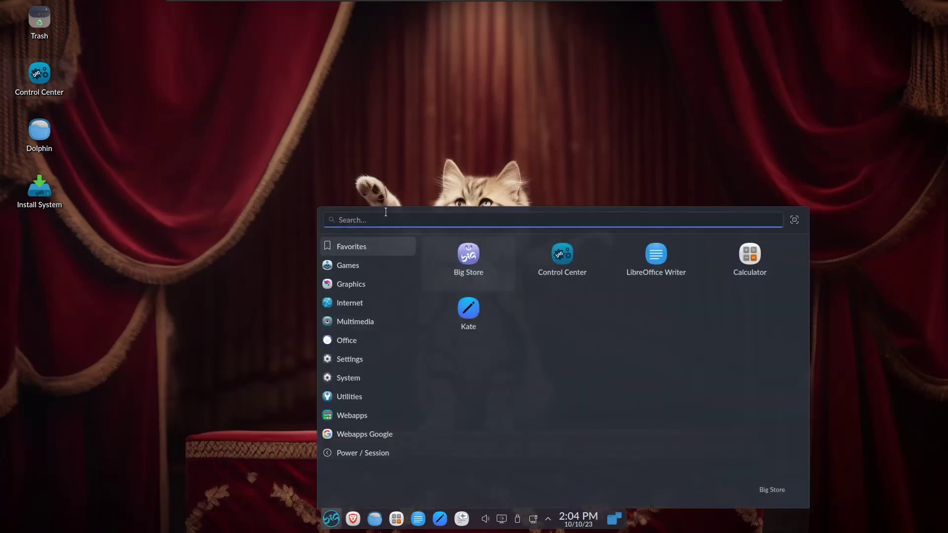
pyautogui.write('add')
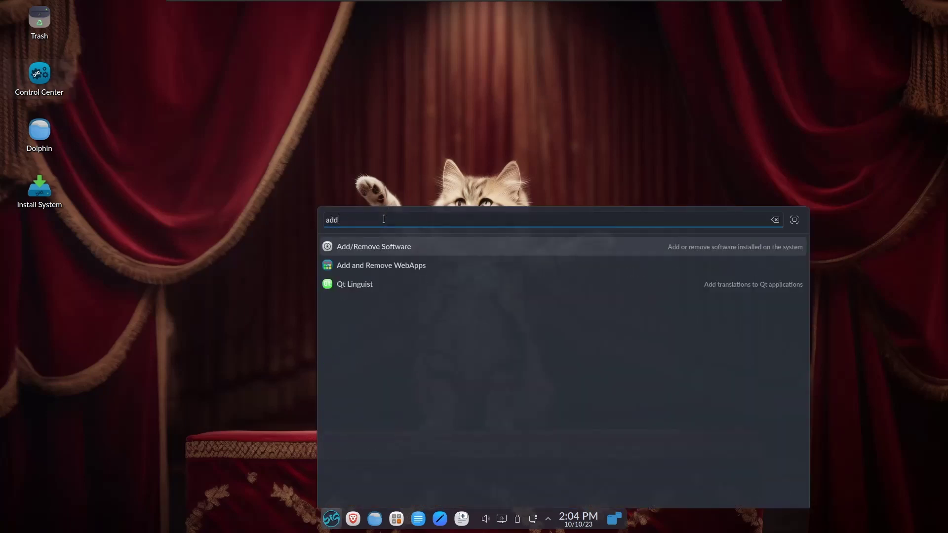
pyautogui.click(390, 265)
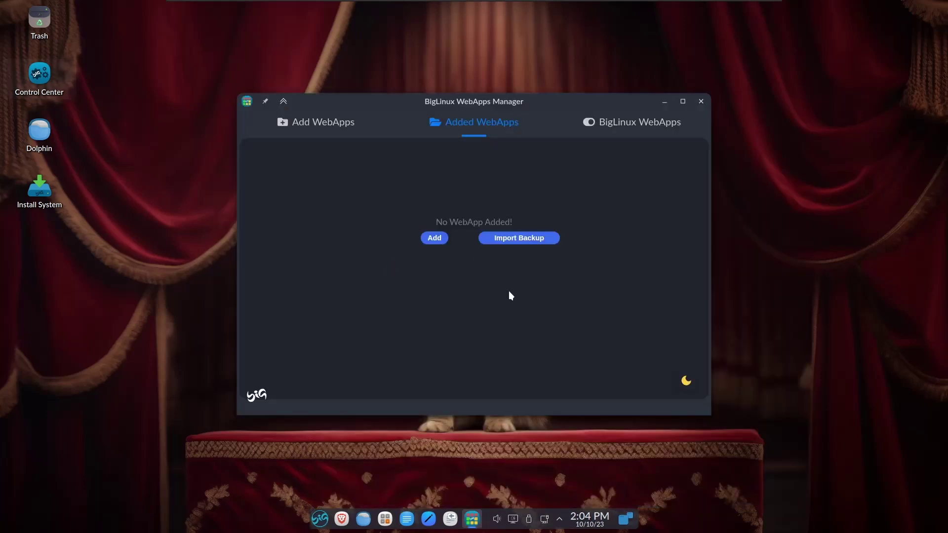
pyautogui.click(435, 238)
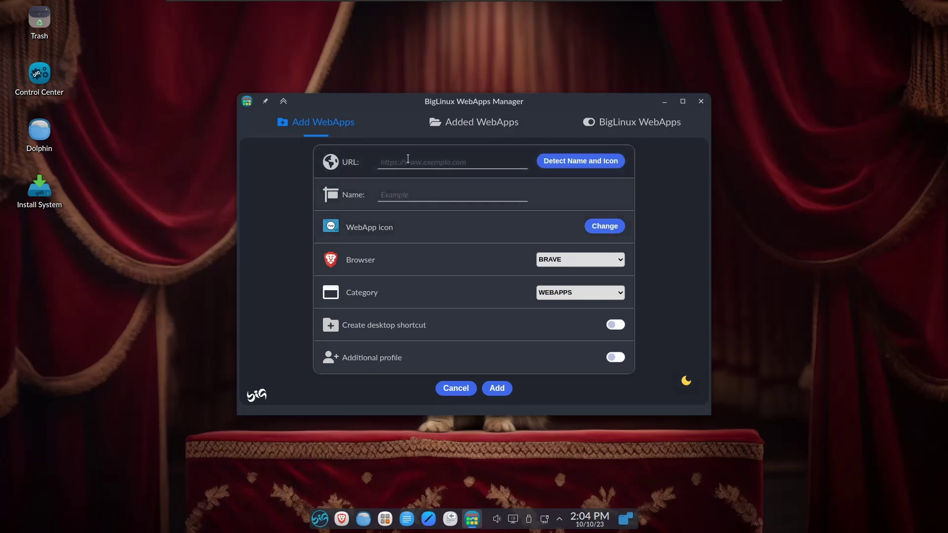
pyautogui.click(408, 158)
pyautogui.write('https://You')
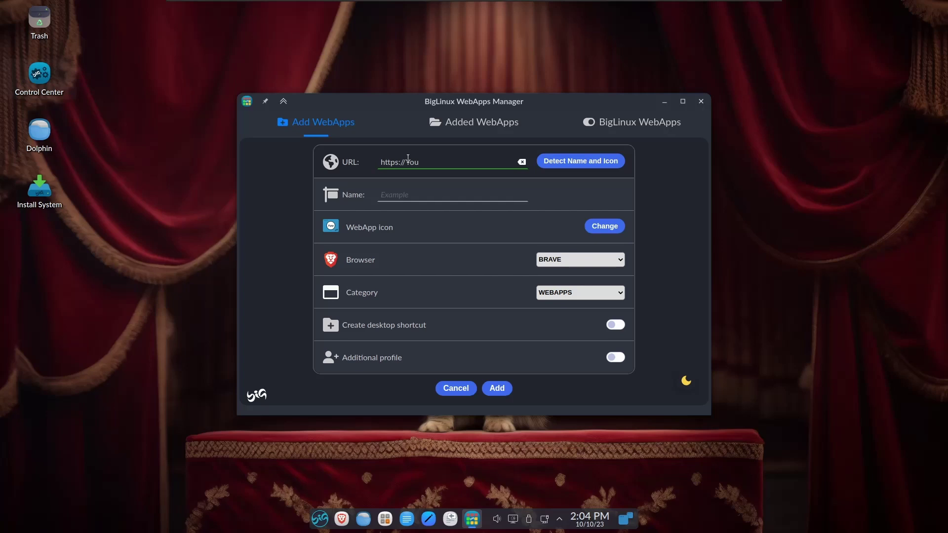
pyautogui.press('BackSpace')
pyautogui.press('BackSpace')
pyautogui.press('BackSpace')
pyautogui.write('youtube.com')
pyautogui.click(417, 194)
pyautogui.write('Youtub')
pyautogui.press('BackSpace')
pyautogui.press('BackSpace')
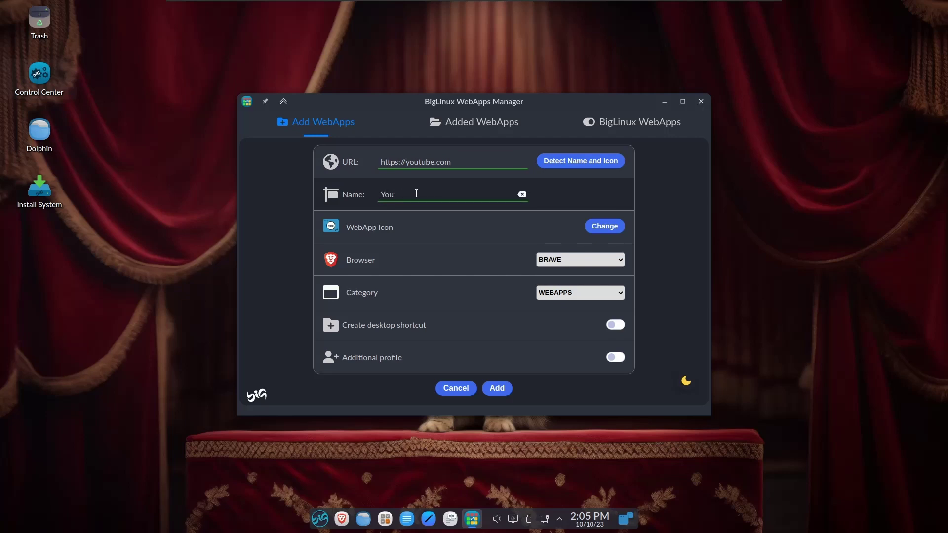
pyautogui.write('Tube')
# - Fetch the site's icon, pick the second YouTube icon, and add the webapp
pyautogui.click(578, 168)
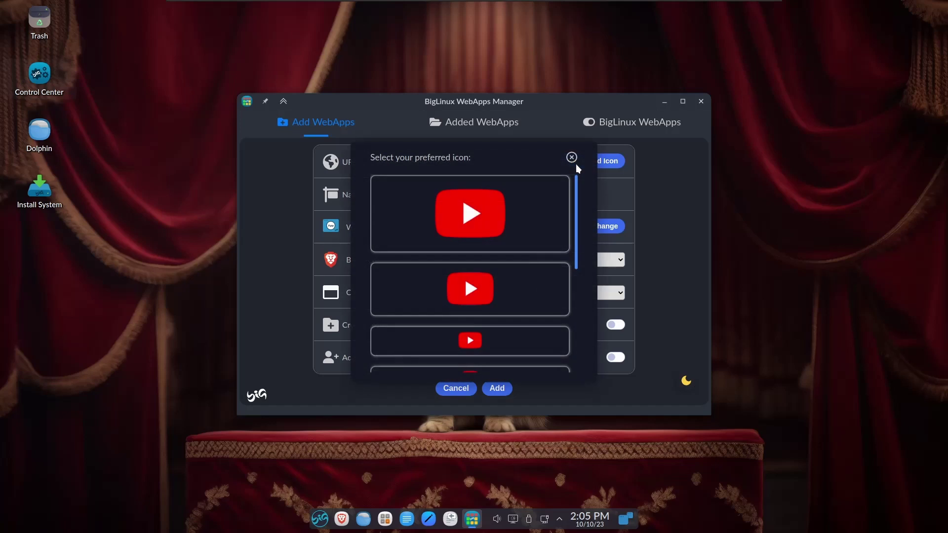
pyautogui.click(490, 296)
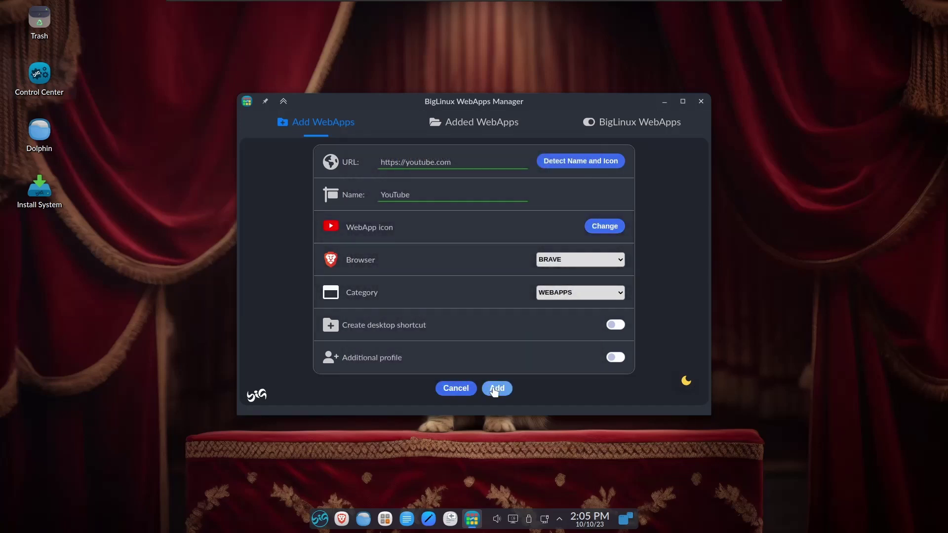
pyautogui.click(495, 390)
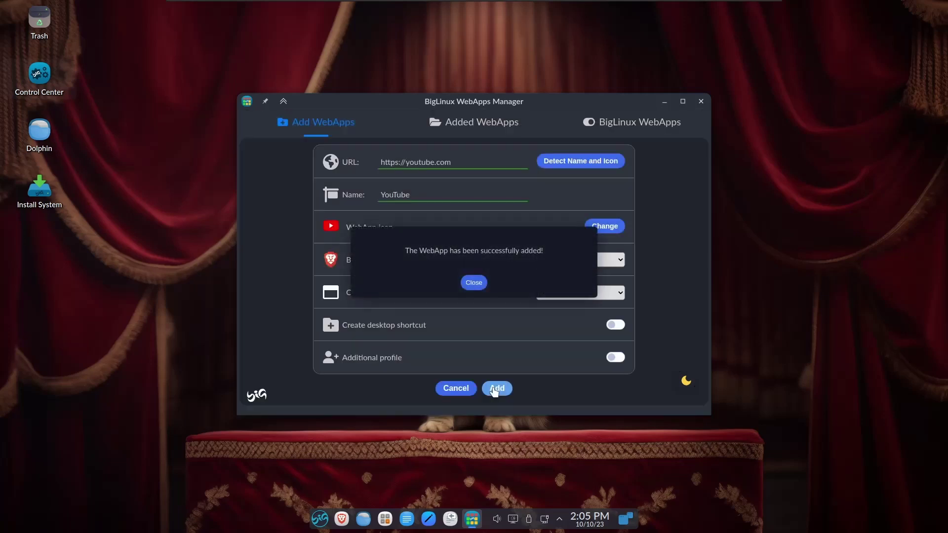
pyautogui.click(474, 283)
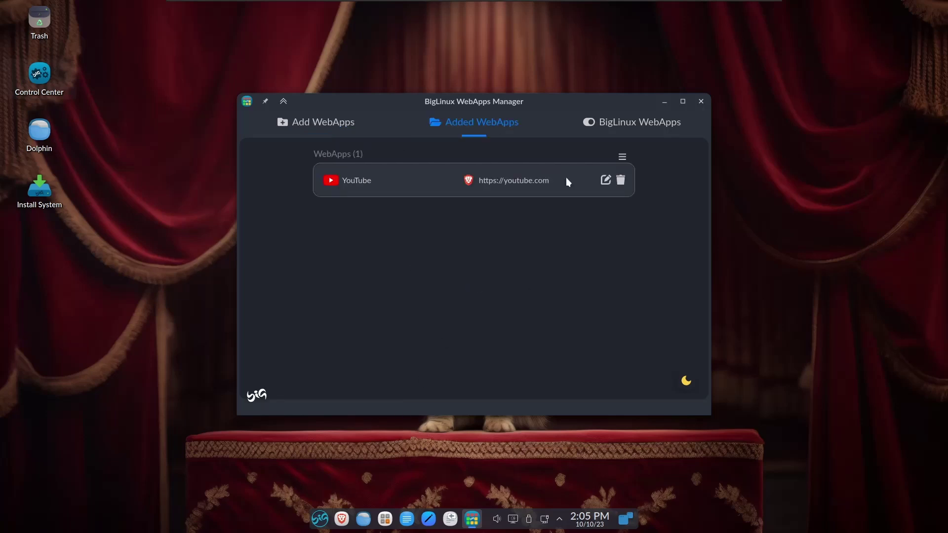
# - Launch the new YouTube webapp from a launcher search for 'you', then close its window
pyautogui.click(319, 519)
pyautogui.write('you')
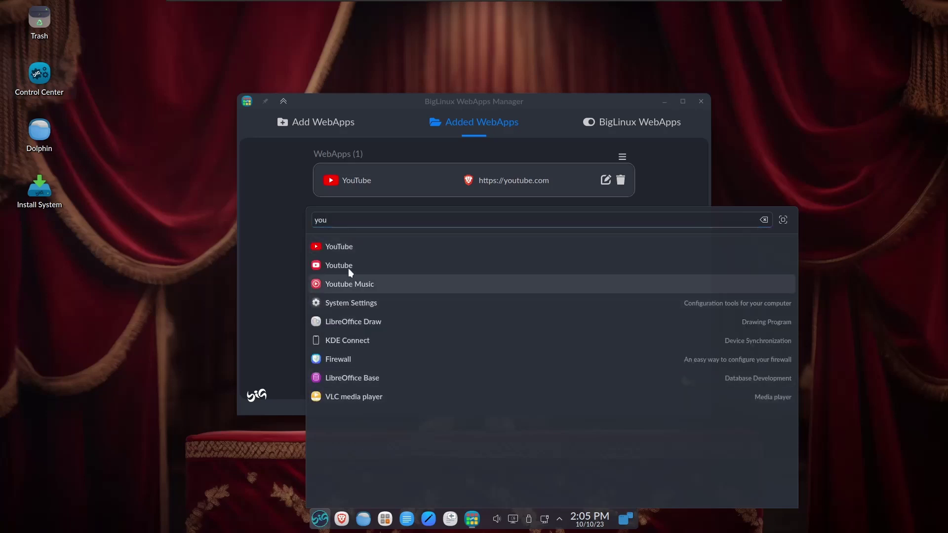
pyautogui.click(349, 246)
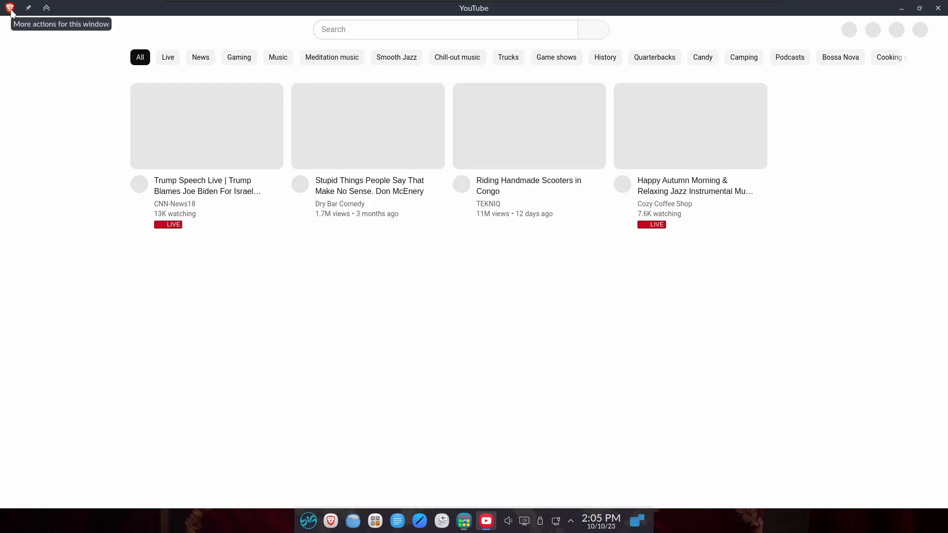
pyautogui.click(938, 7)
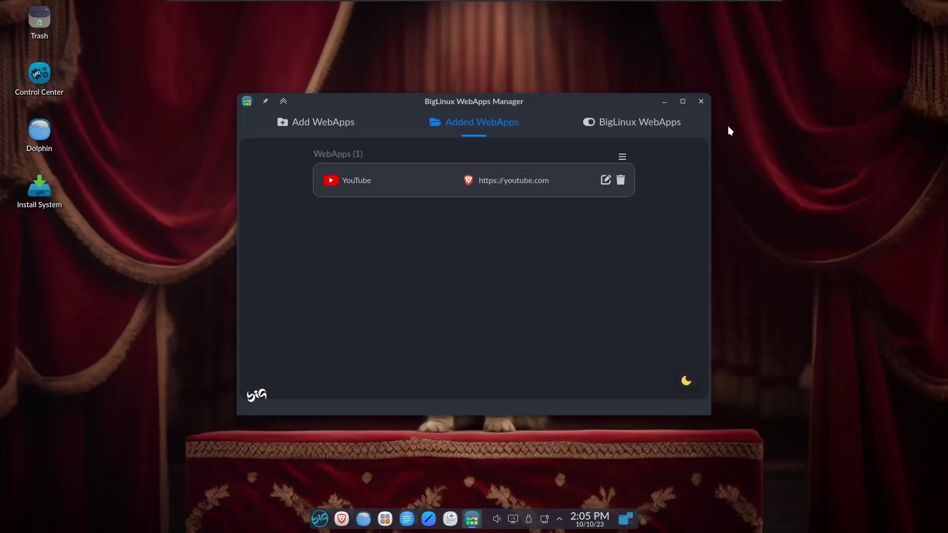
# - Close WebApps Manager and browse the launcher categories through to Settings, showing Big Store and Add/Remove Software
pyautogui.click(701, 102)
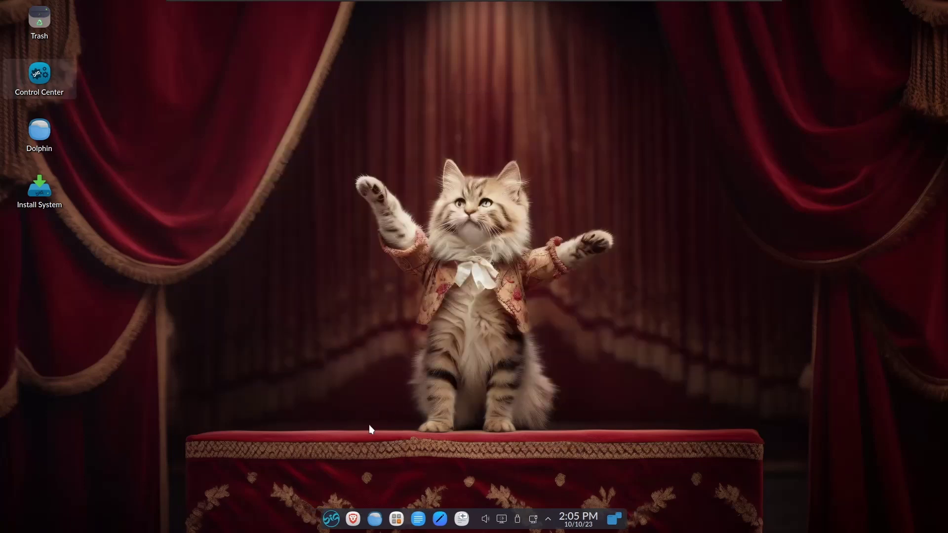
pyautogui.click(331, 520)
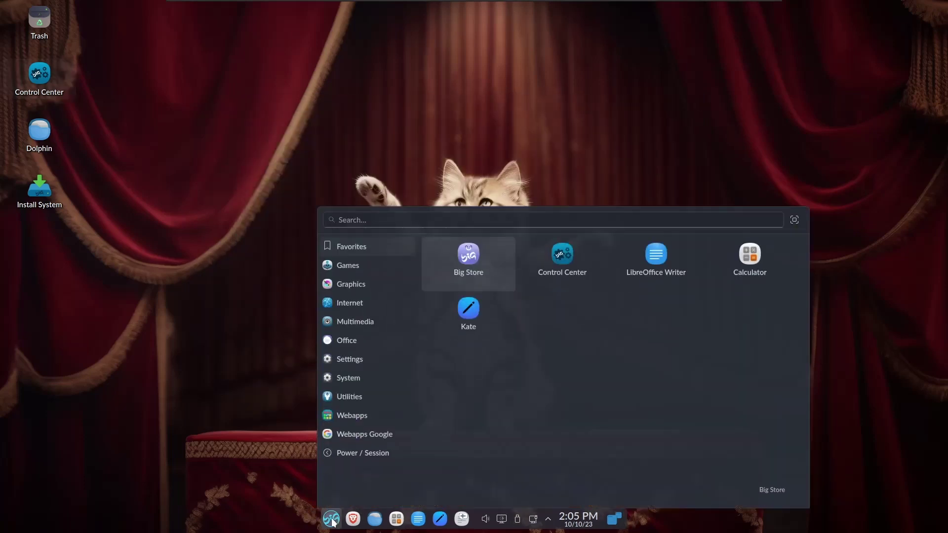
pyautogui.moveTo(354, 285)
pyautogui.moveTo(346, 262)
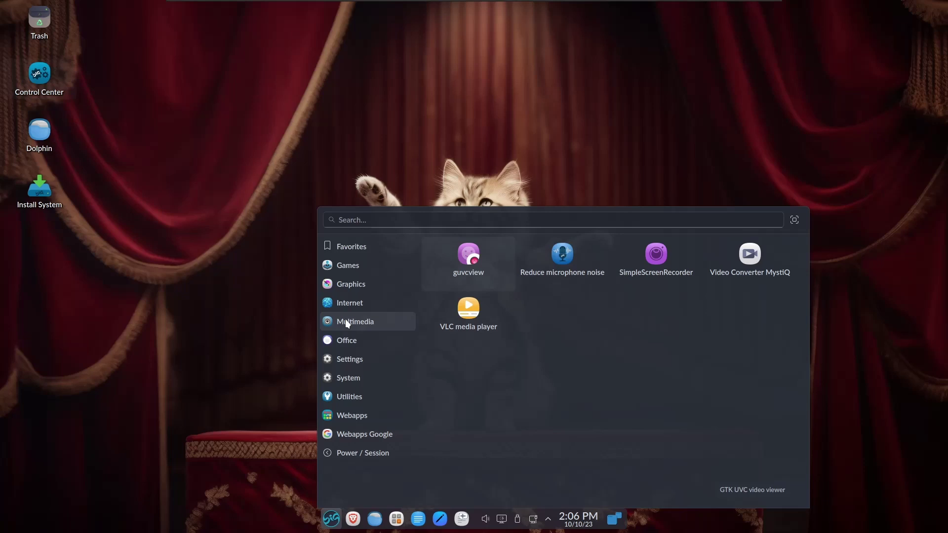
pyautogui.moveTo(346, 338)
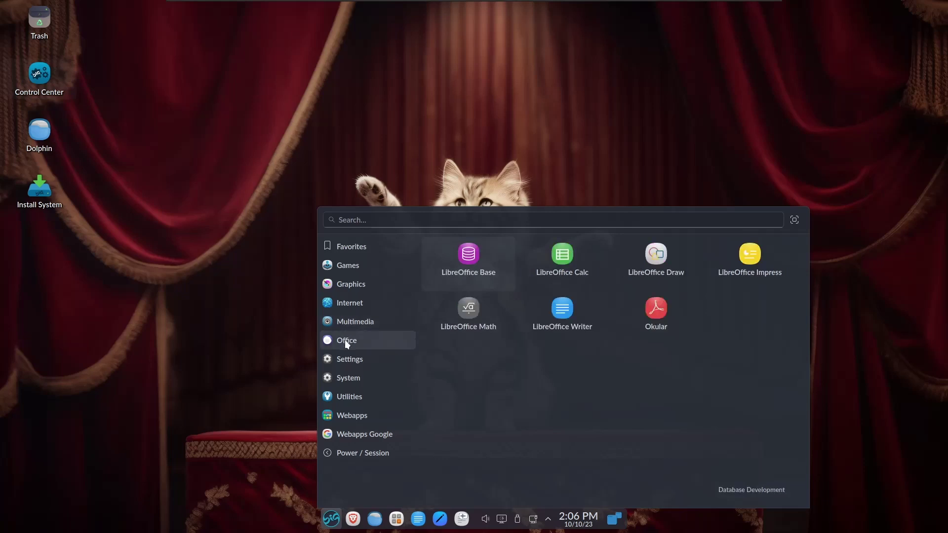
pyautogui.moveTo(346, 361)
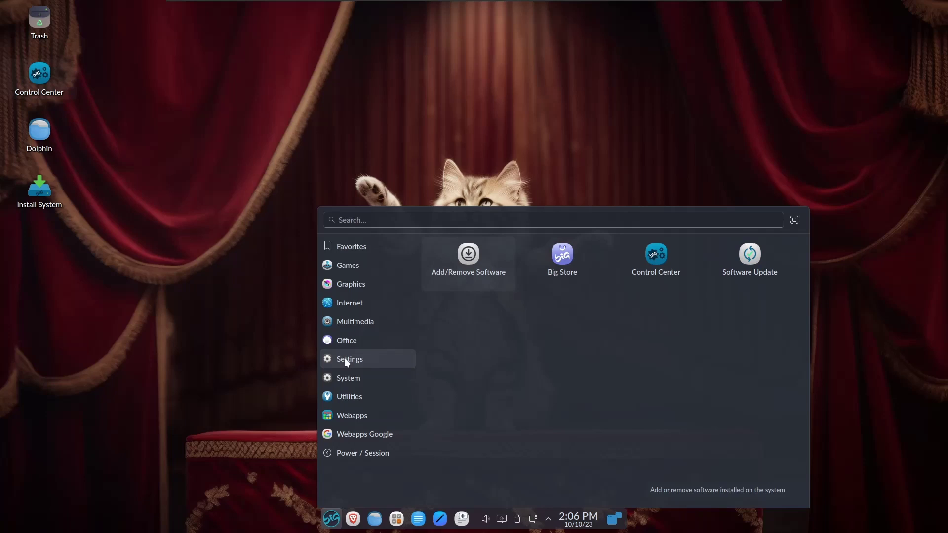
# - Launch Big Store maximized and search for gimp, showing 33 native and 60 AUR results
pyautogui.click(564, 257)
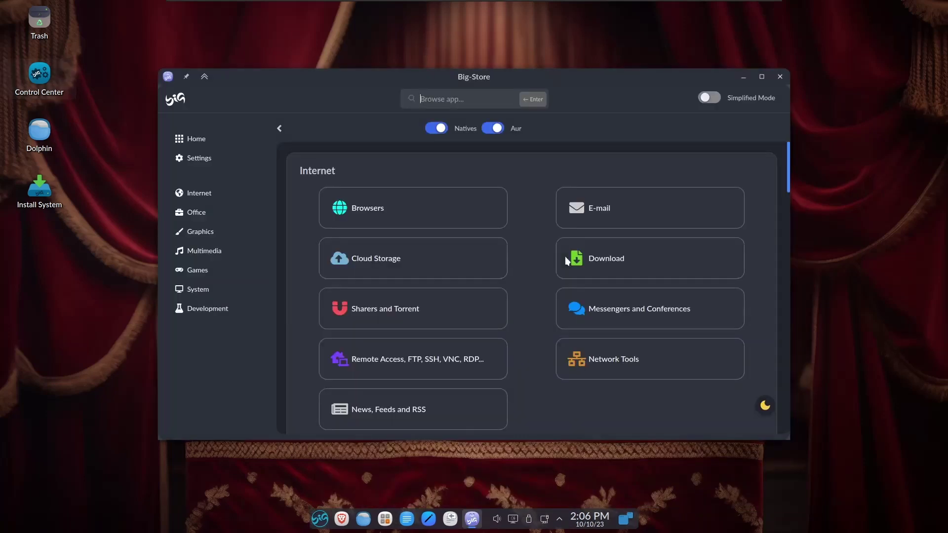
pyautogui.click(762, 77)
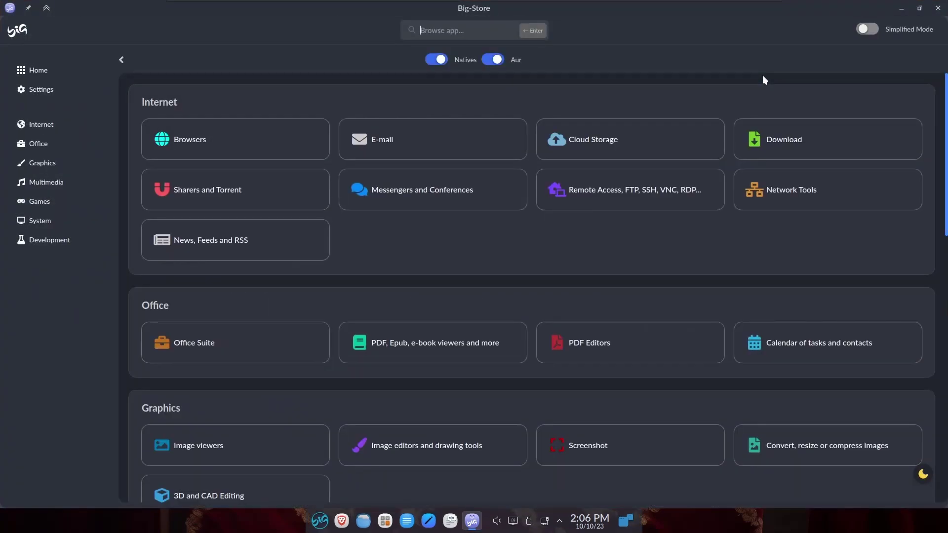
pyautogui.click(450, 27)
pyautogui.write('gimp')
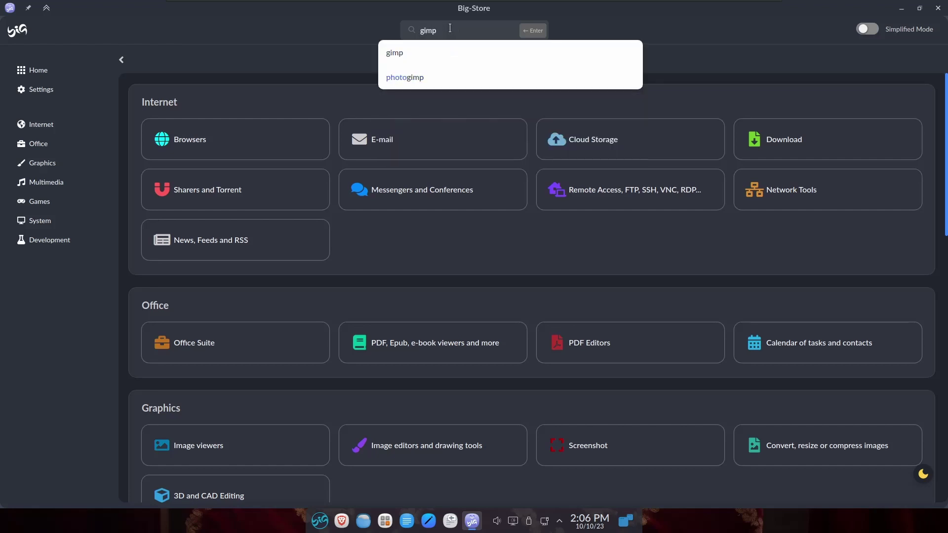
pyautogui.press('Return')
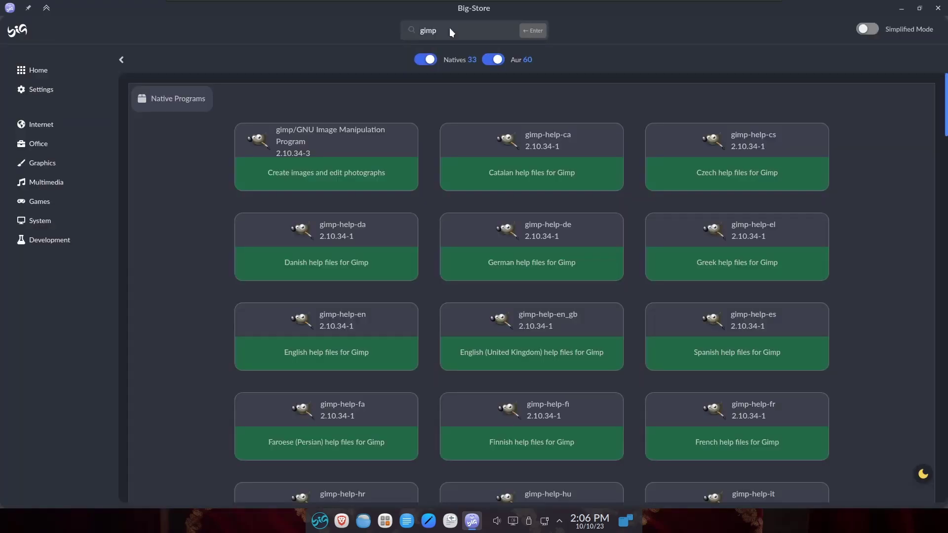
pyautogui.moveTo(286, 169)
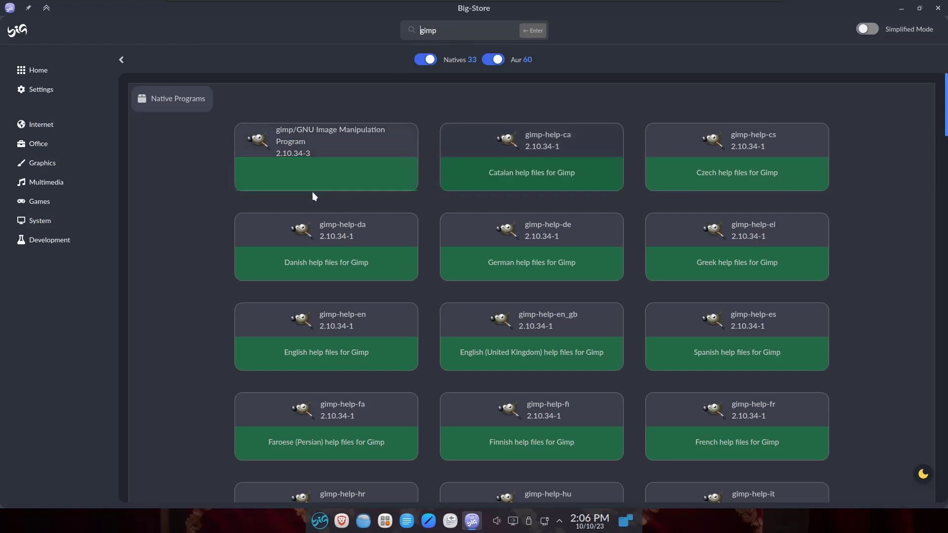
pyautogui.moveTo(308, 186)
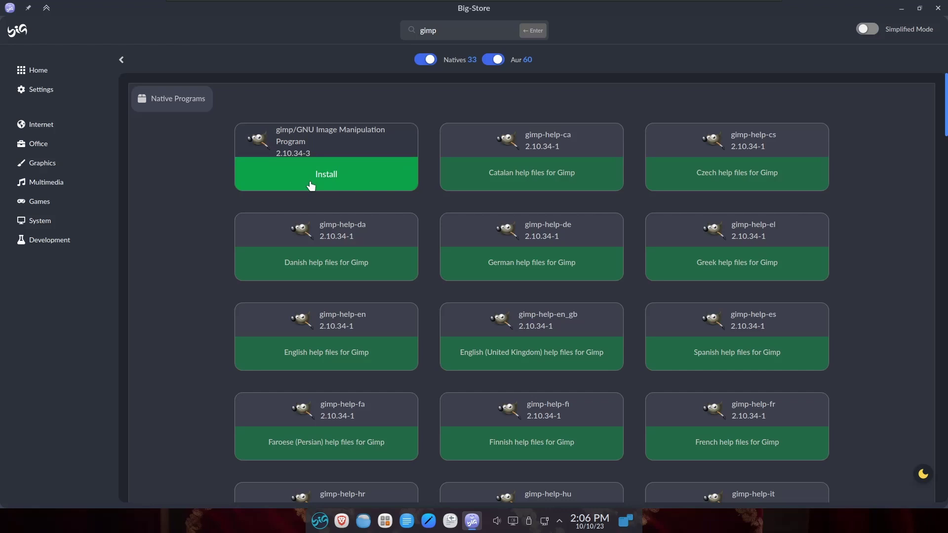
# - Replace the gimp search with photogimp, which returns no results
pyautogui.click(447, 27)
pyautogui.hotkey('ctrl', 'a')
pyautogui.press('BackSpace')
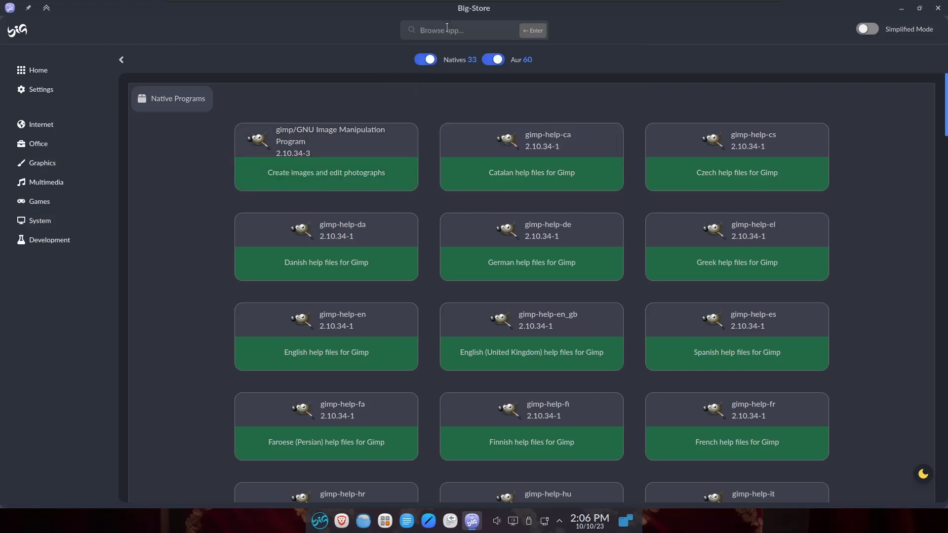
pyautogui.write('photogimp')
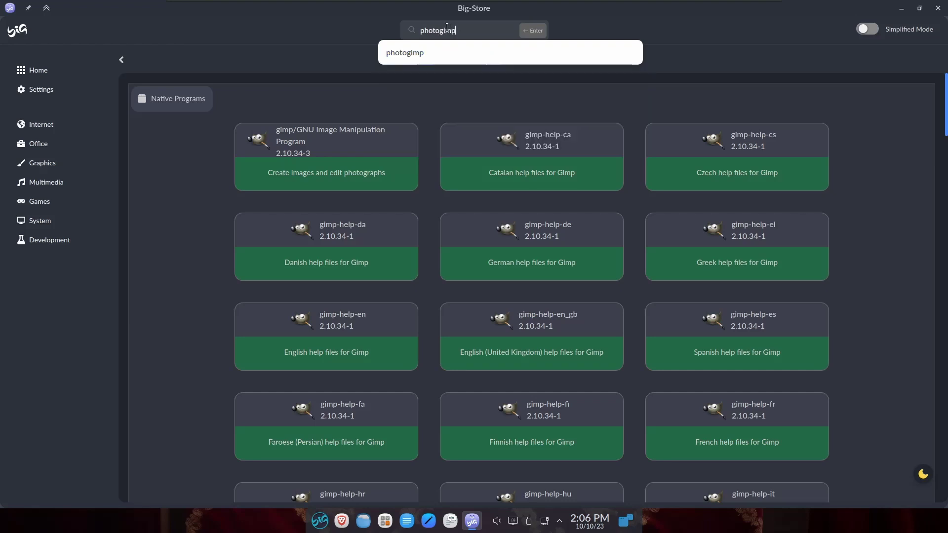
pyautogui.press('Return')
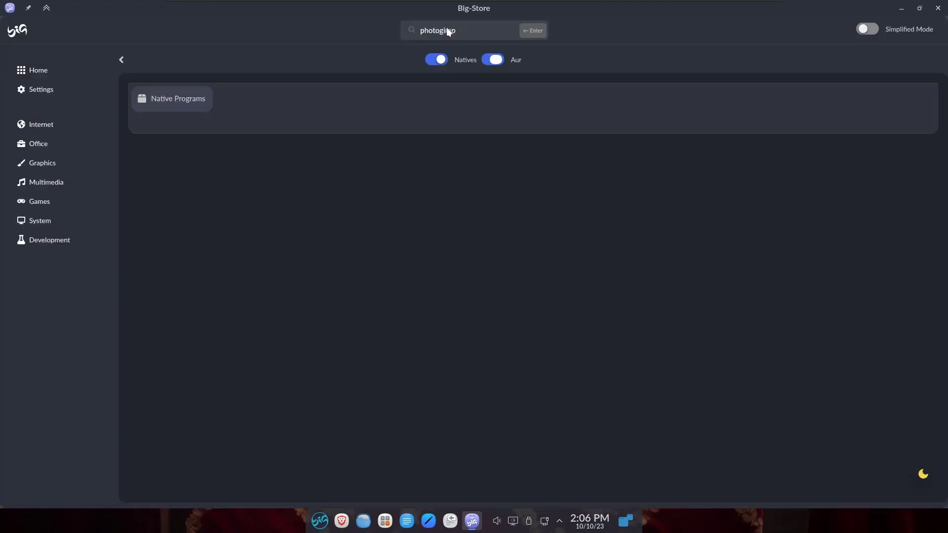
pyautogui.click(497, 60)
# - Search for kdenlive and install the native Kdenlive 23.08.1-1 package
pyautogui.doubleClick(466, 31)
pyautogui.write('kdenlive')
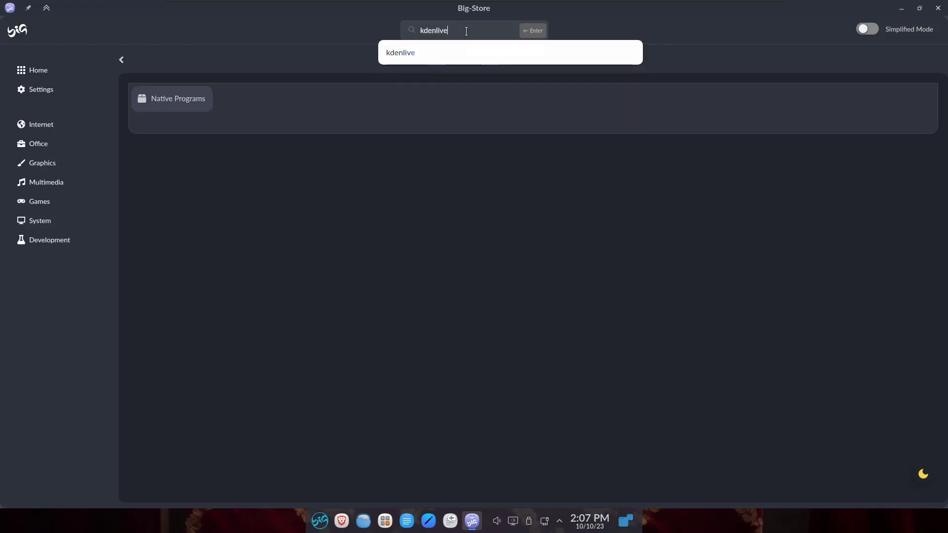
pyautogui.press('Return')
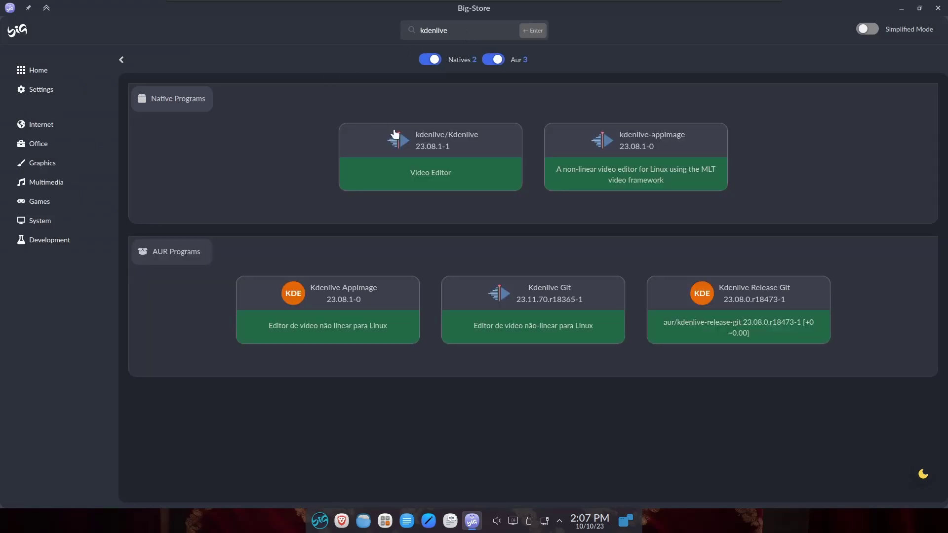
pyautogui.click(421, 157)
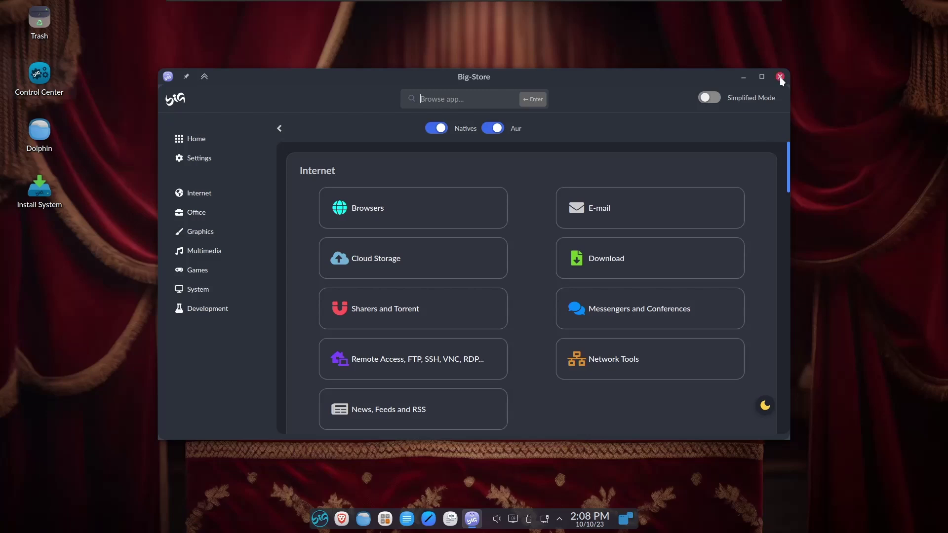
# - Close Big-Store, view the launcher's Webapps Google apps, toggle fullscreen, then dismiss the launcher
pyautogui.click(780, 77)
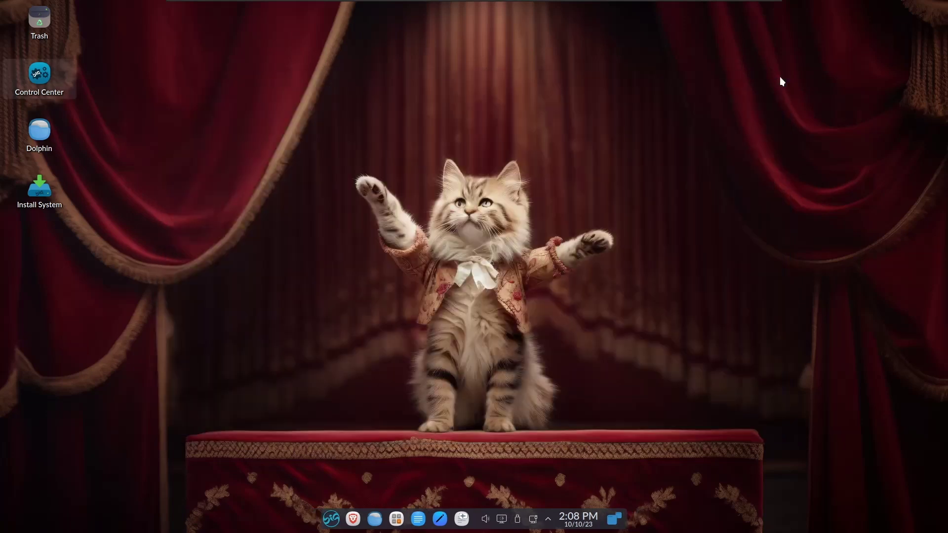
pyautogui.click(332, 518)
pyautogui.moveTo(345, 378)
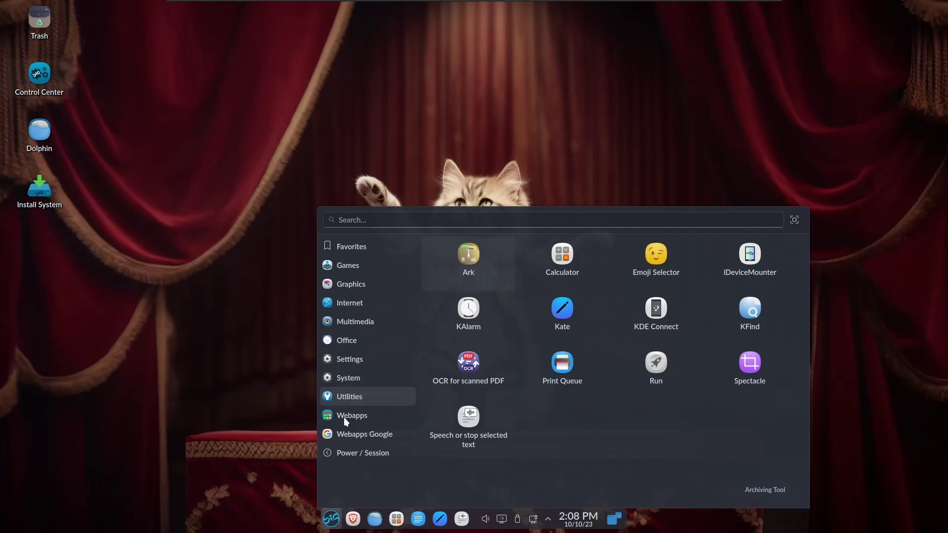
pyautogui.moveTo(347, 437)
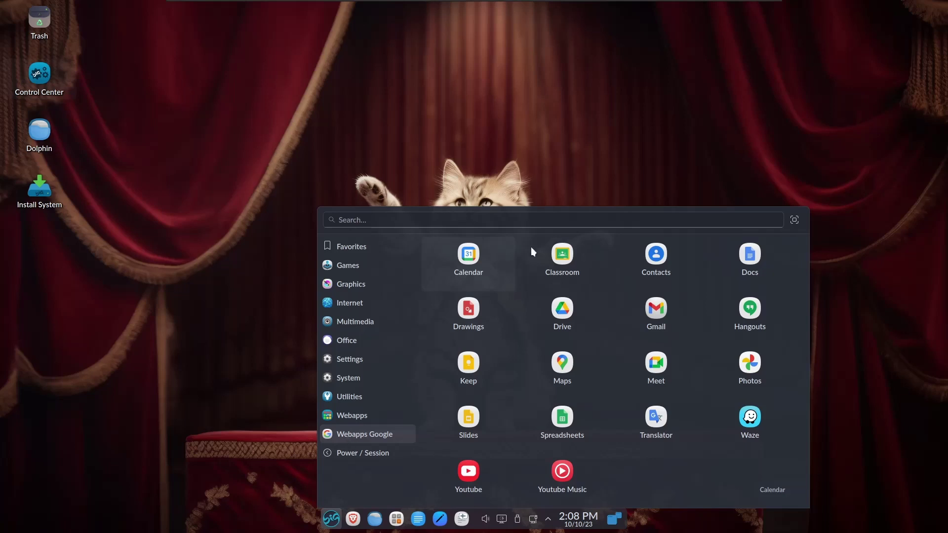
pyautogui.click(794, 220)
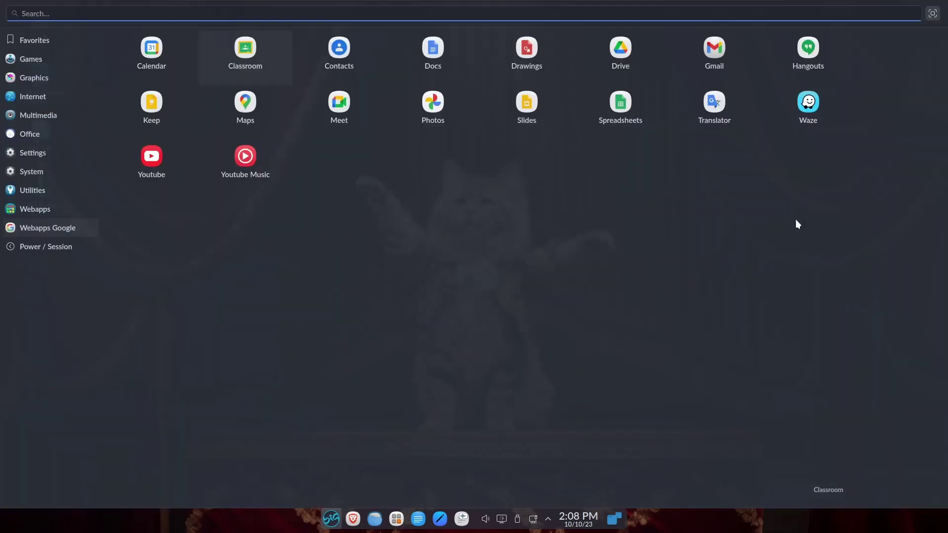
pyautogui.click(933, 14)
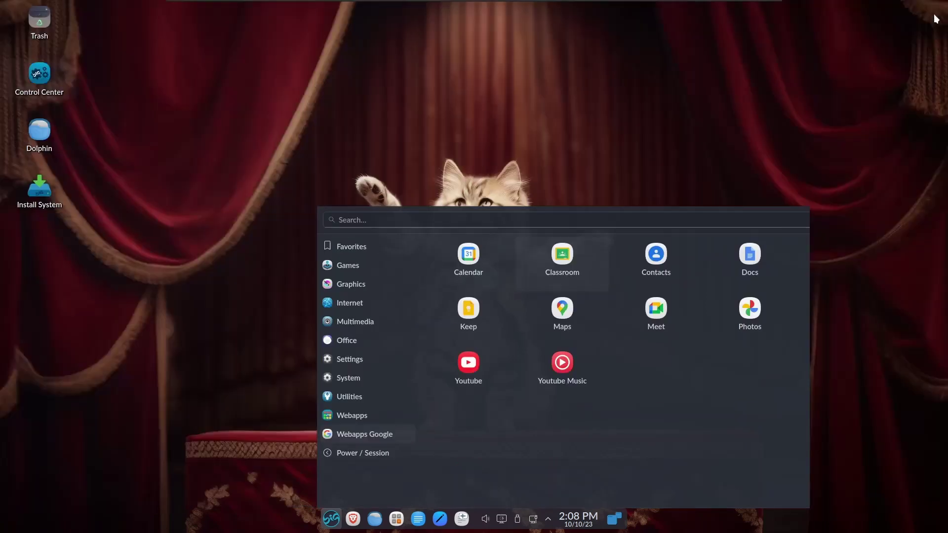
pyautogui.click(617, 125)
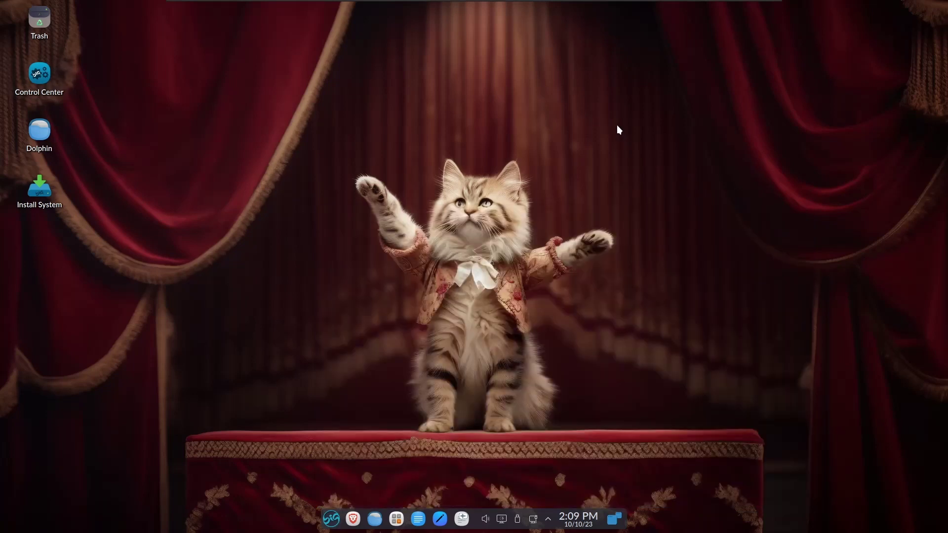